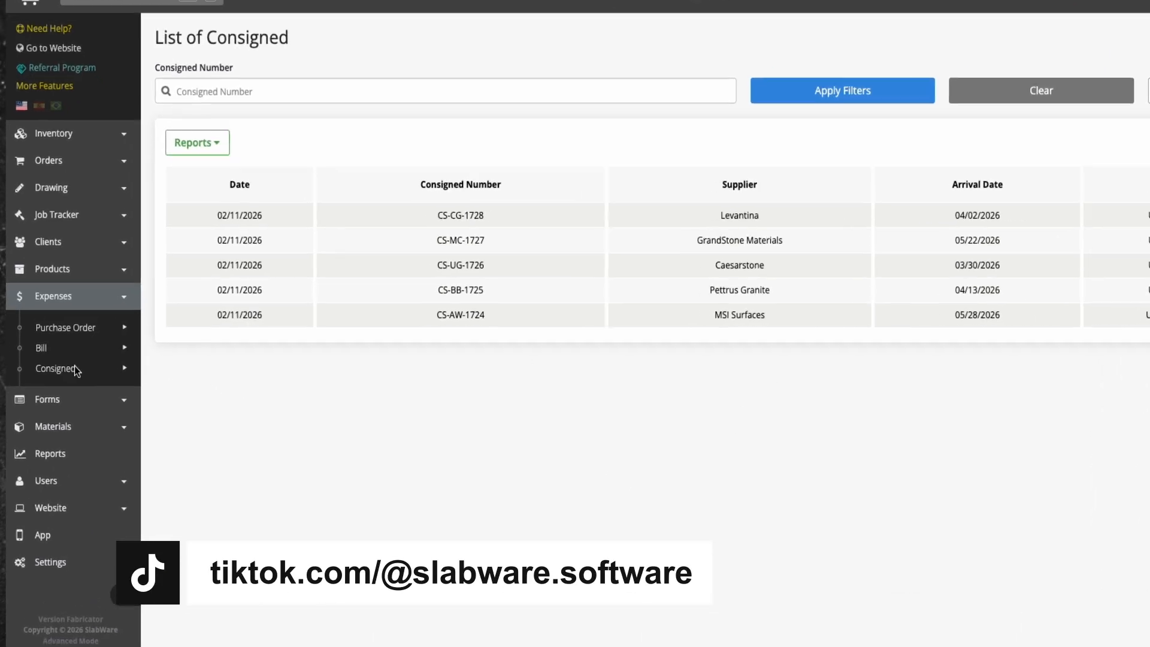
Create and save a consigned record for supplier Levantina numbered CS-VS-1729, with arrival date 04/29/2026 and a note describing four Venatino Statuario slabs under consignment terms
click(74, 370)
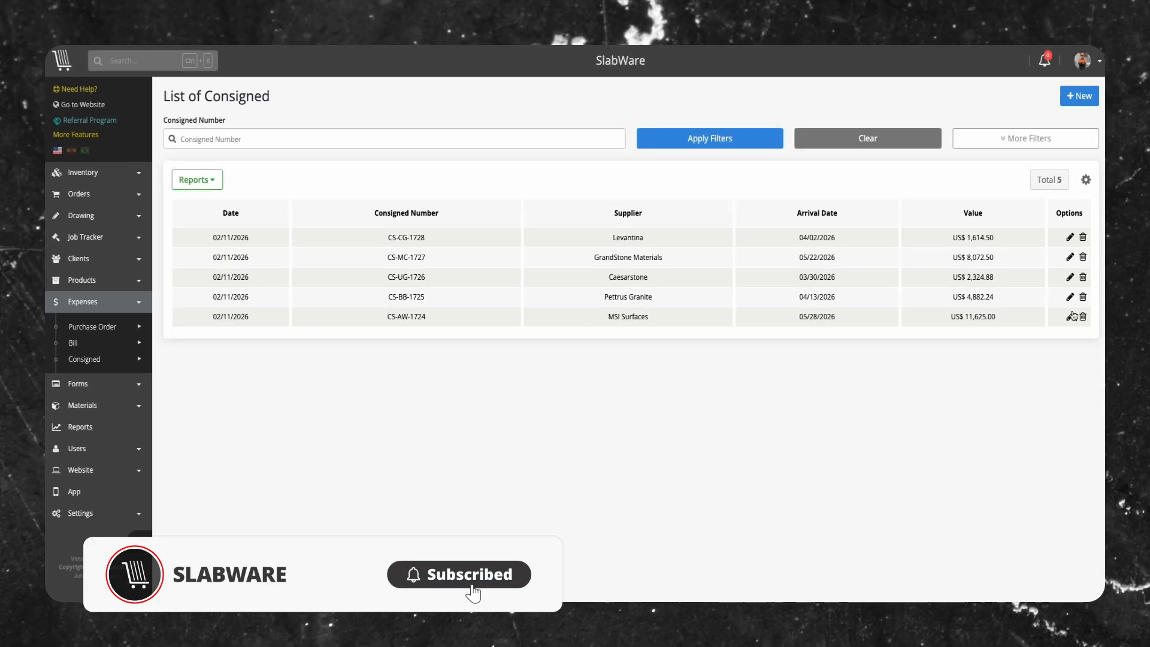
click(1076, 98)
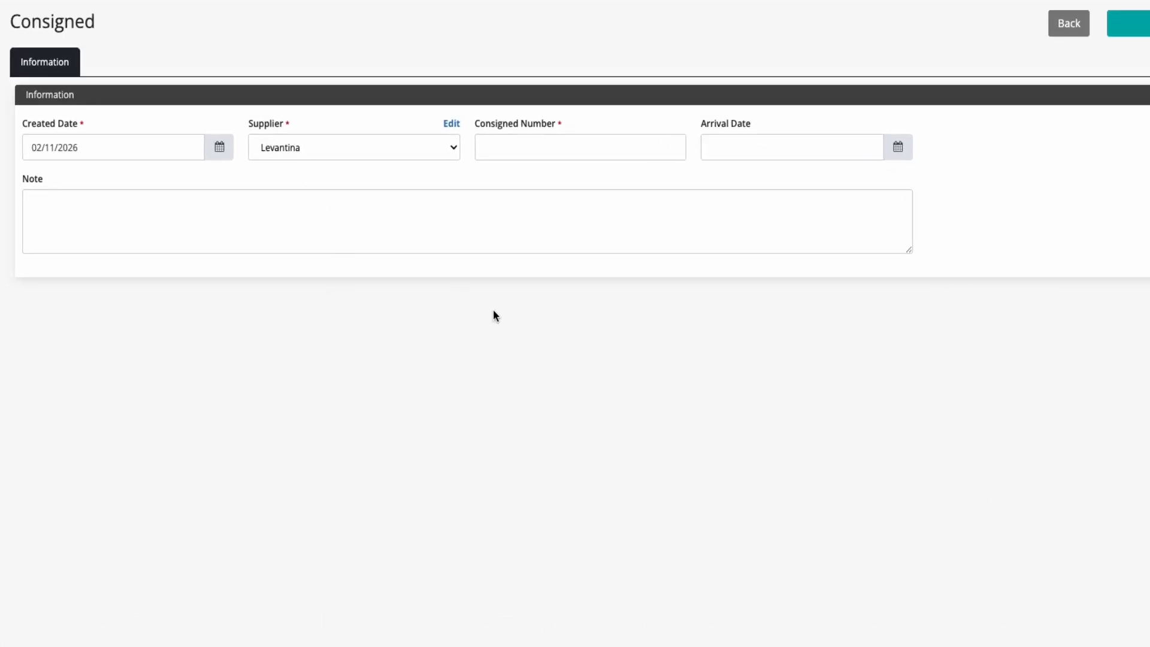
click(566, 155)
text(CS-VS-1729)
click(779, 148)
click(792, 315)
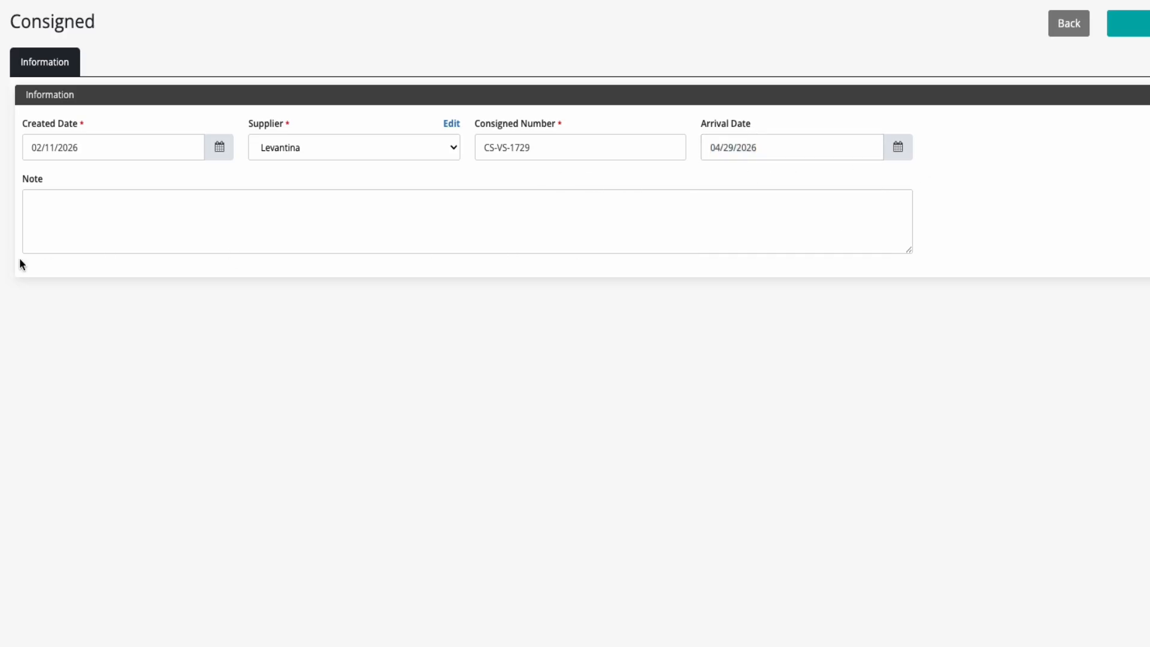
text(4 slab of Venatino Statuario by Levantina. This slab is provided under consignment terms as agreed with the supplier and remains under the supplier’s ownership until finalized in accordance with the consignment agreement.)
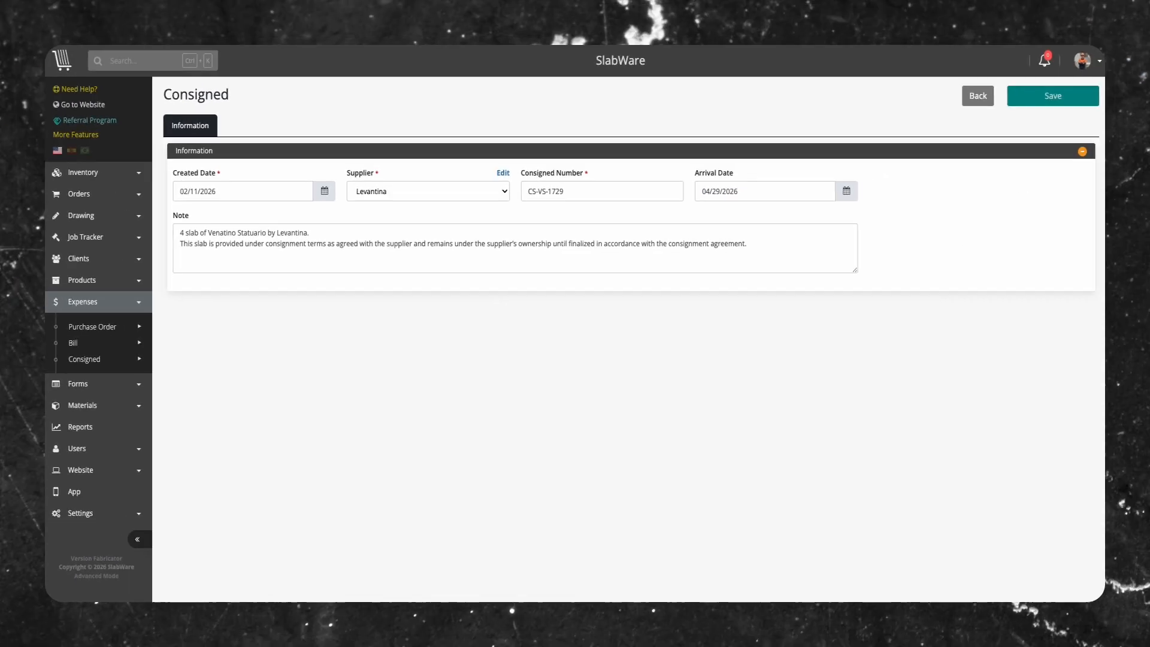
click(1121, 24)
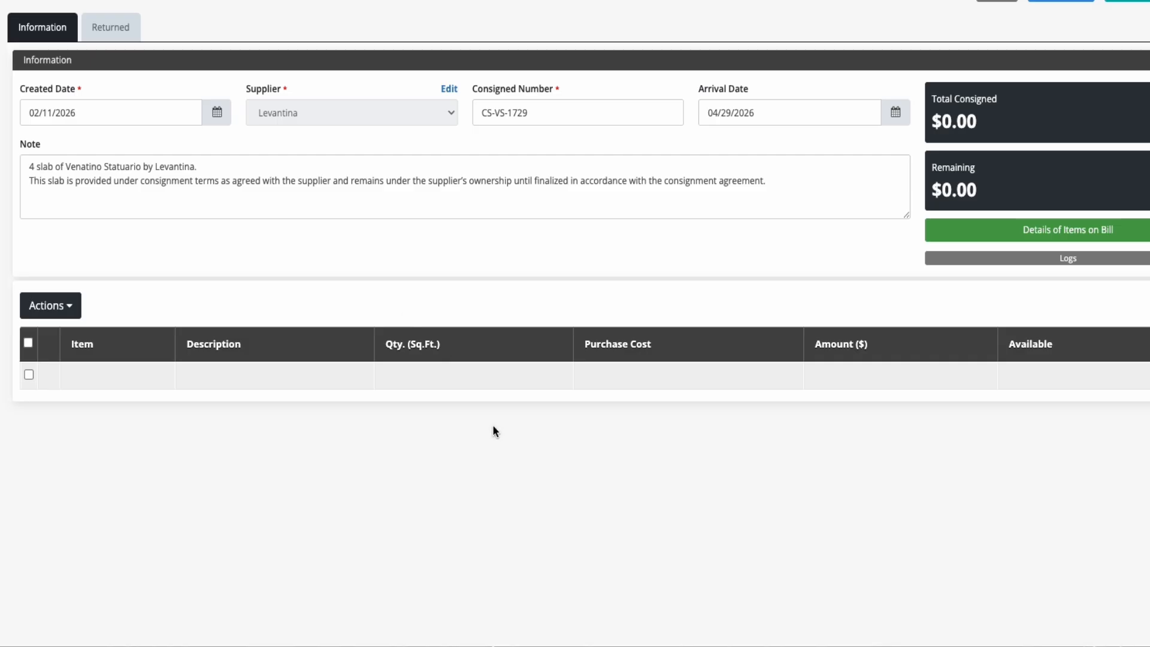
Search for Venatino in the consigned item list and add Venatino Statuario slabs VS01 to VS04
click(116, 377)
text(Venatino)
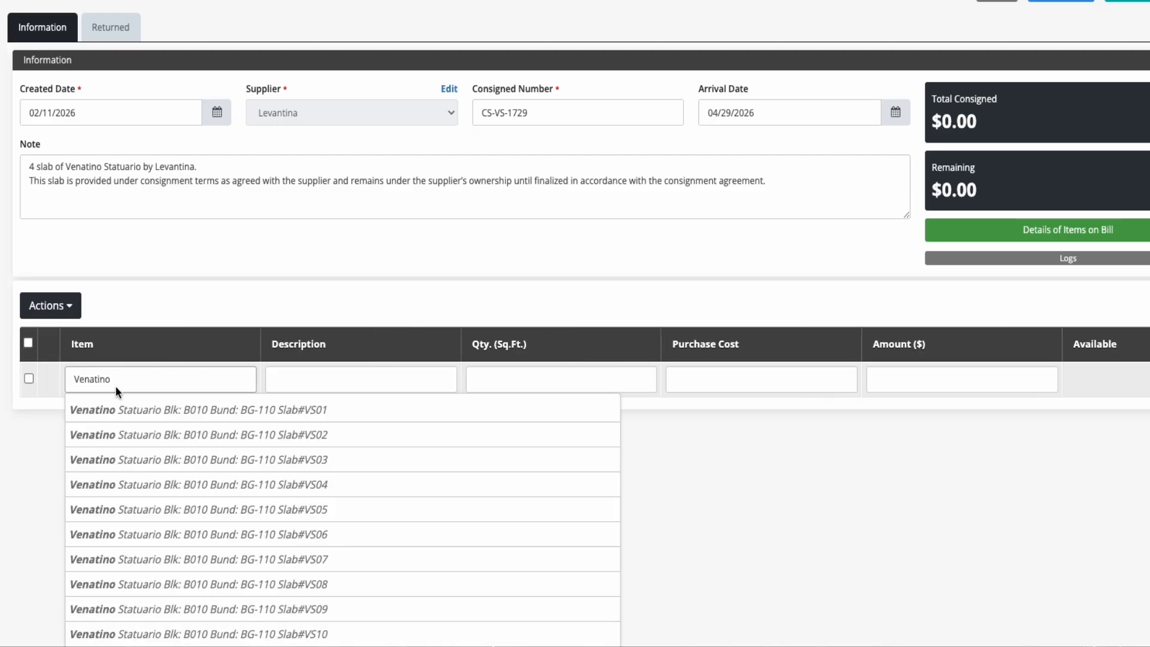
click(132, 407)
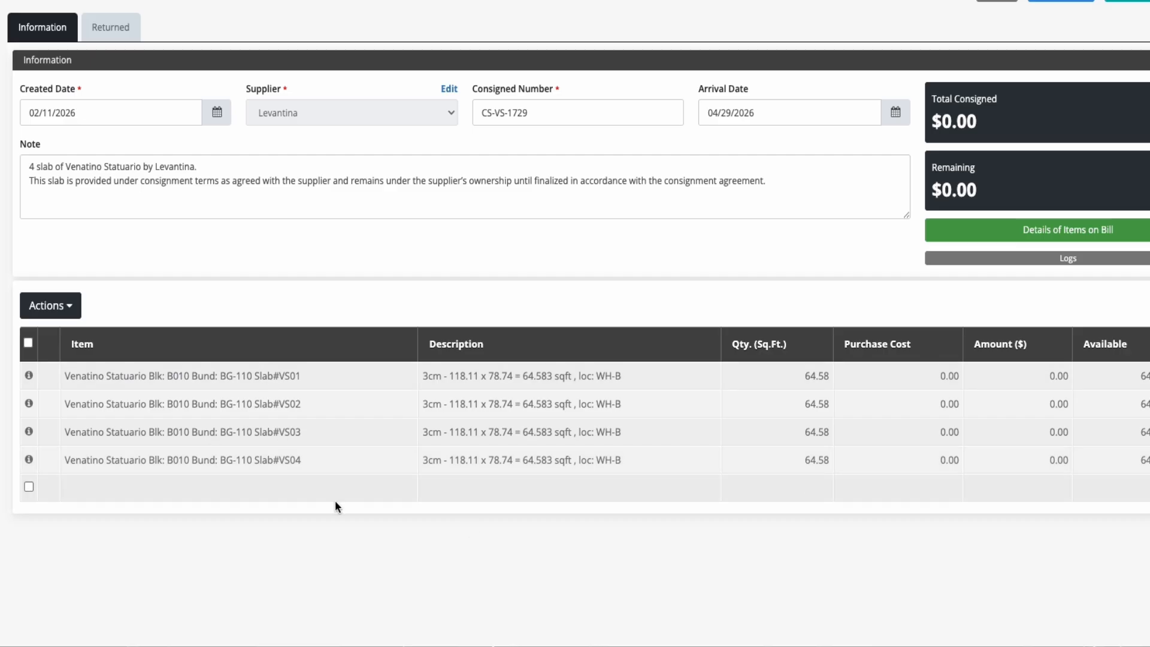
Set the purchase cost of slabs VS01, VS02, VS03 and VS04 to 12.50 each and save the consigned record
click(932, 378)
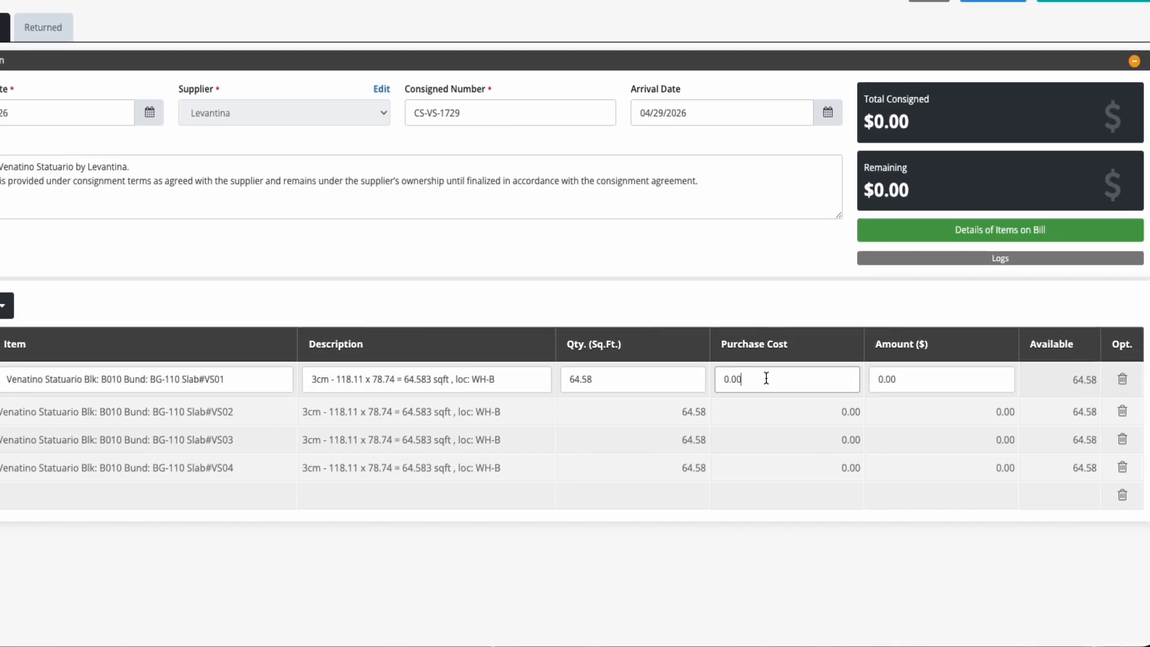
text(12.50)
click(783, 411)
text(12.50)
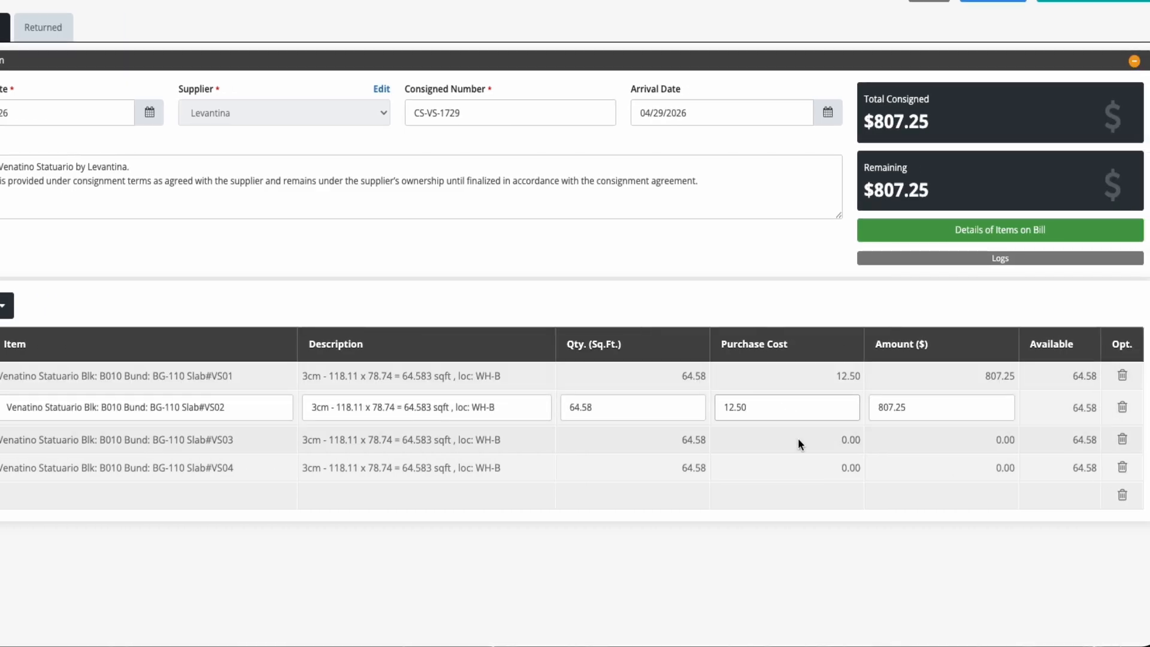
click(798, 438)
text(12.50)
click(807, 469)
text(12.50)
click(810, 505)
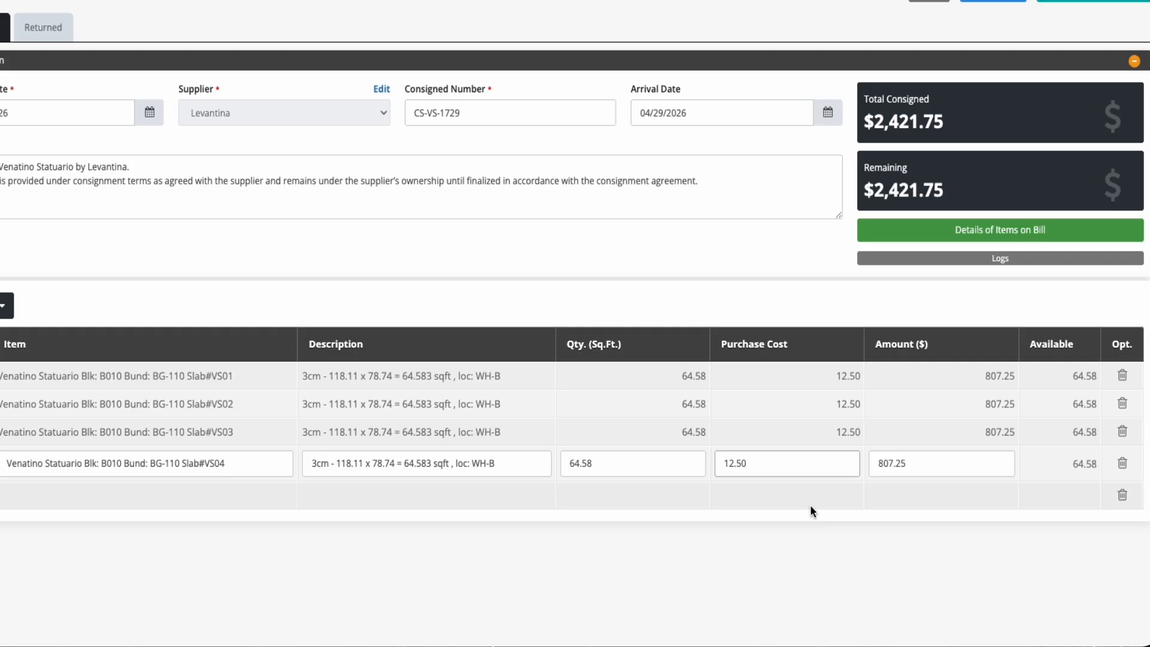
click(836, 581)
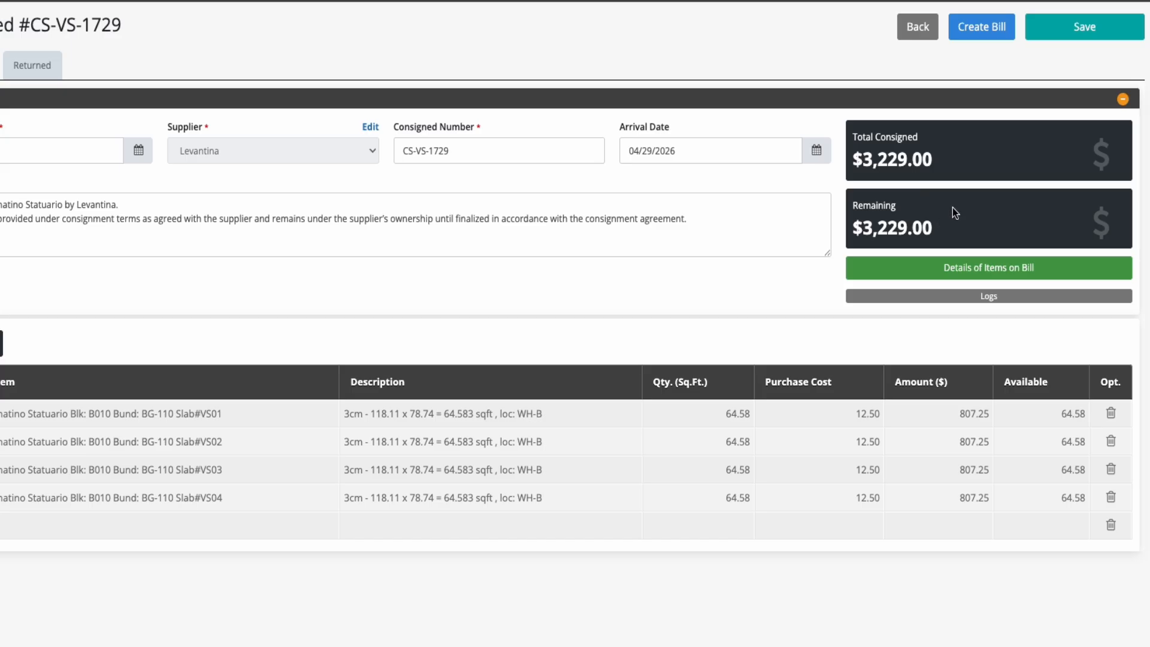
click(1072, 26)
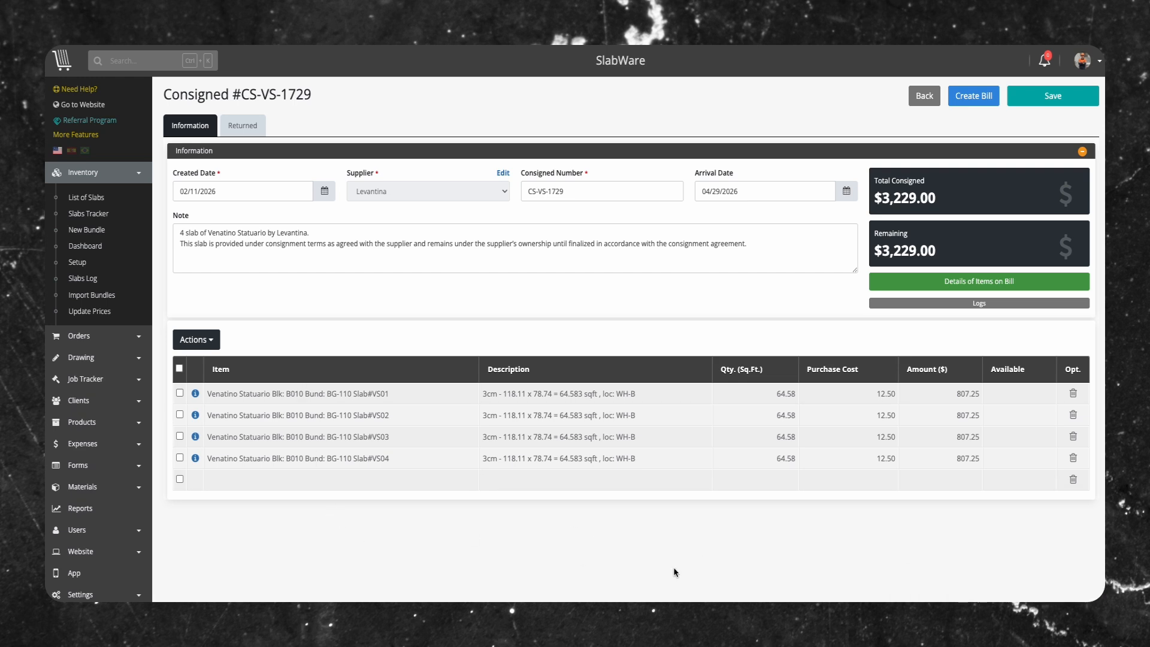
Create bill 19 for slabs VS01 and VS03 from the consignment, and view the modifications of a billed slab
click(981, 97)
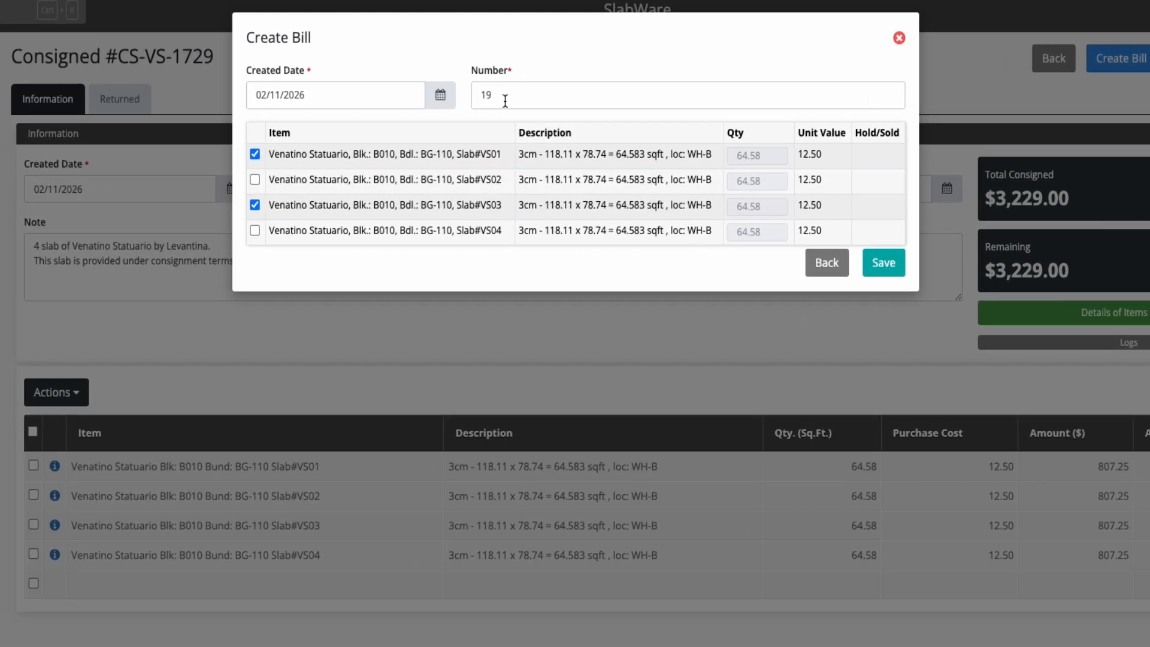
click(891, 273)
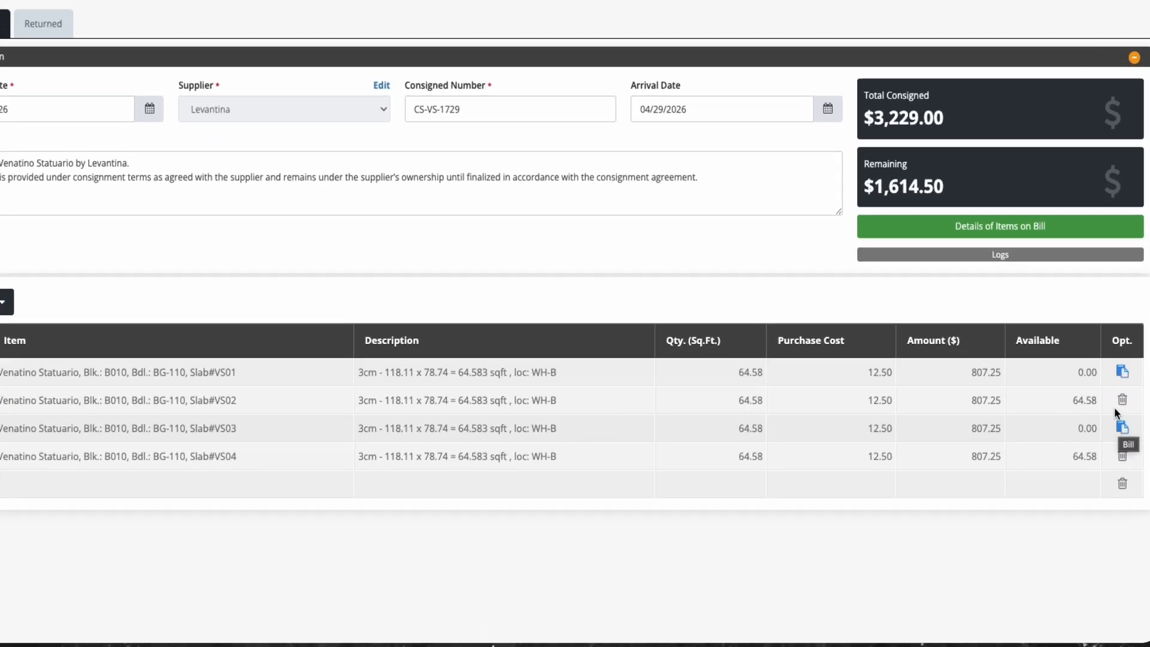
click(1121, 427)
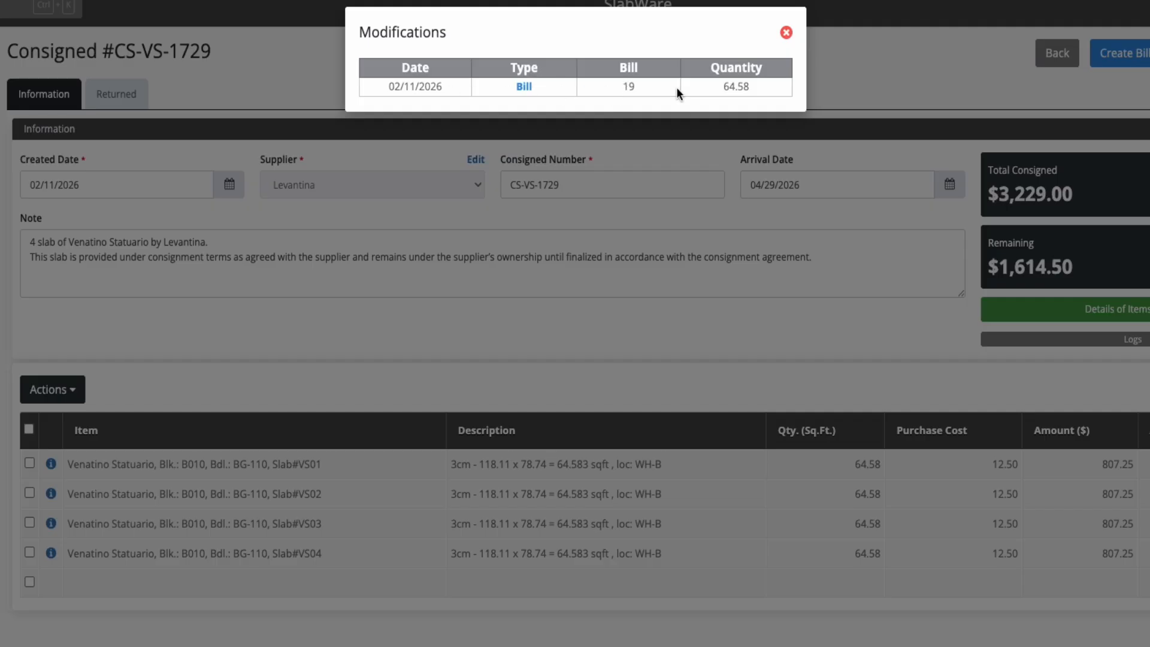
click(757, 261)
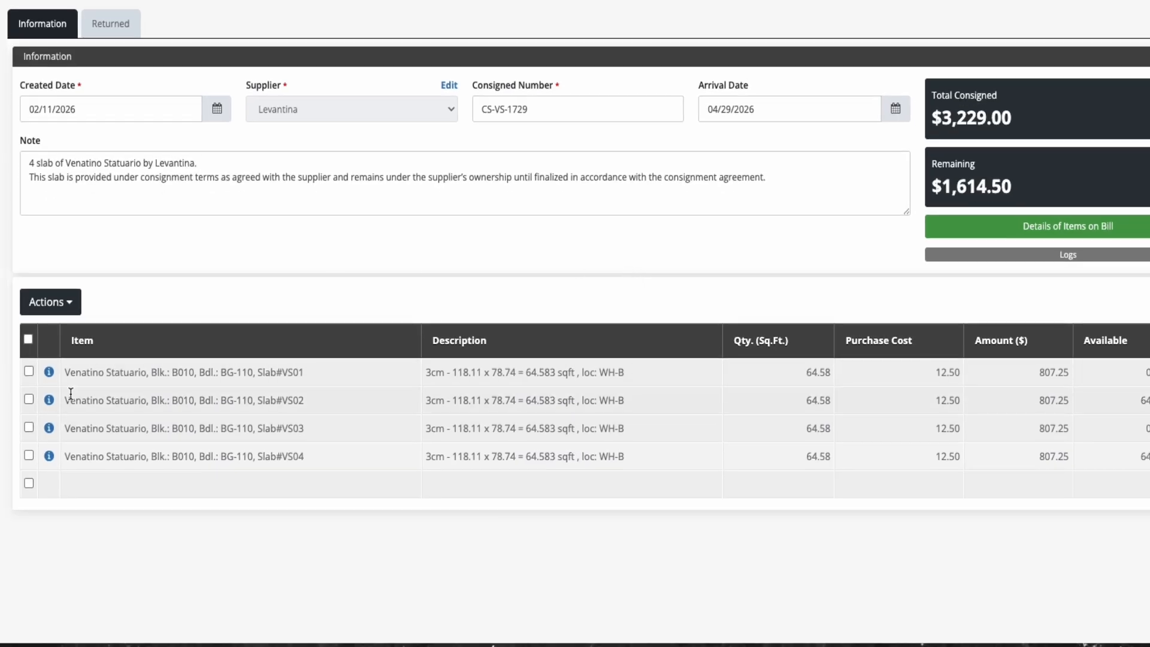
Inspect the bill link of the first slab in the Venatino Statuario bundle and the consignment's details of items on bill
click(48, 401)
scroll(822, 393, down, 6)
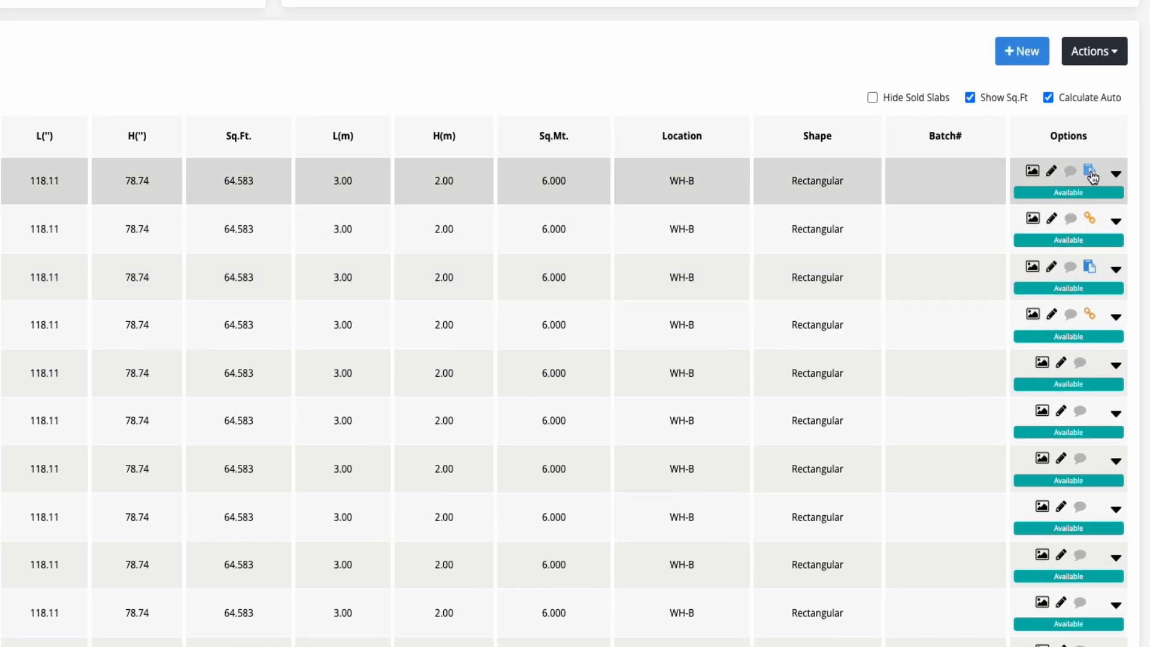
click(1090, 174)
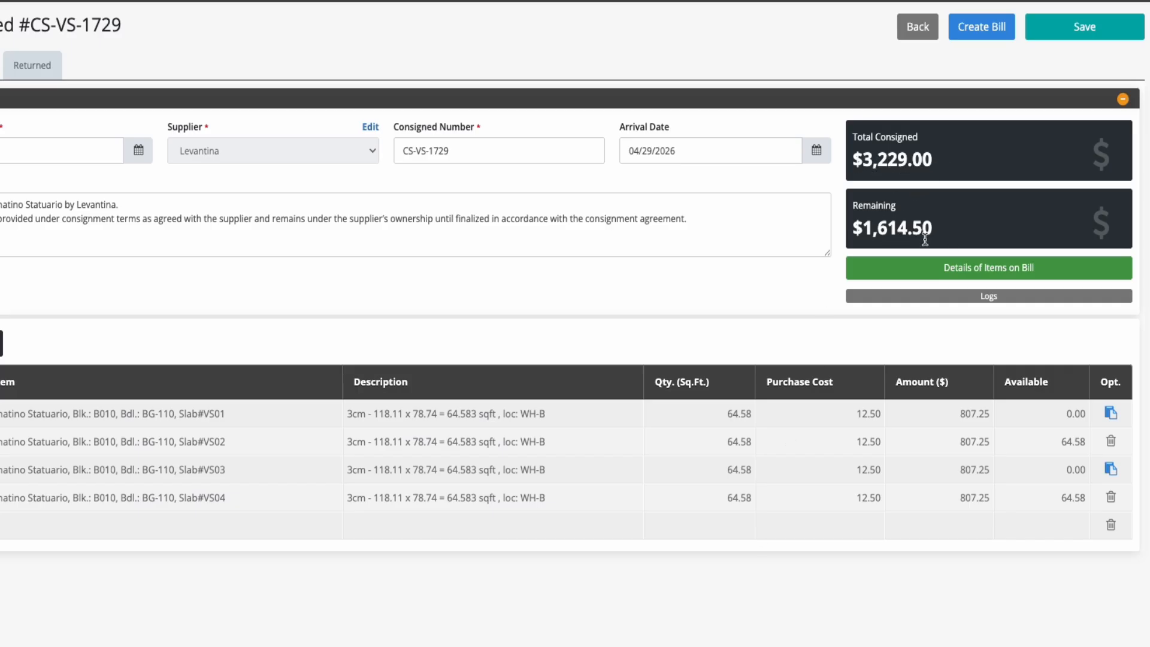
click(967, 271)
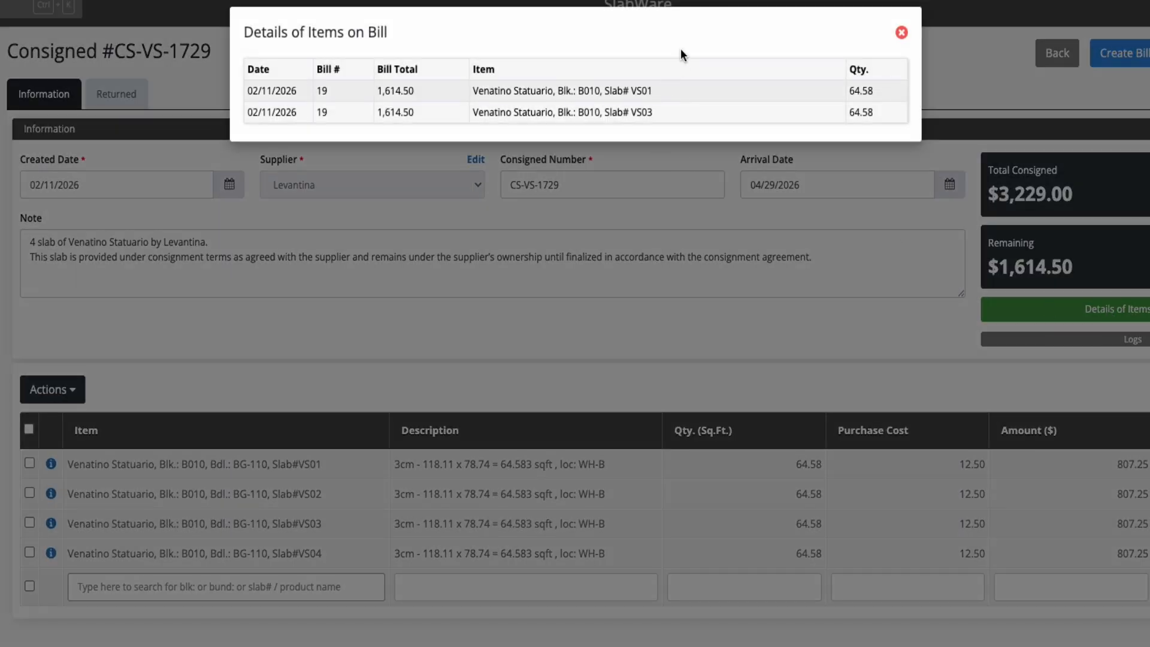
click(901, 32)
Export the consignment's Logs Report to a spreadsheet, review it, and return to the consigned record
click(998, 300)
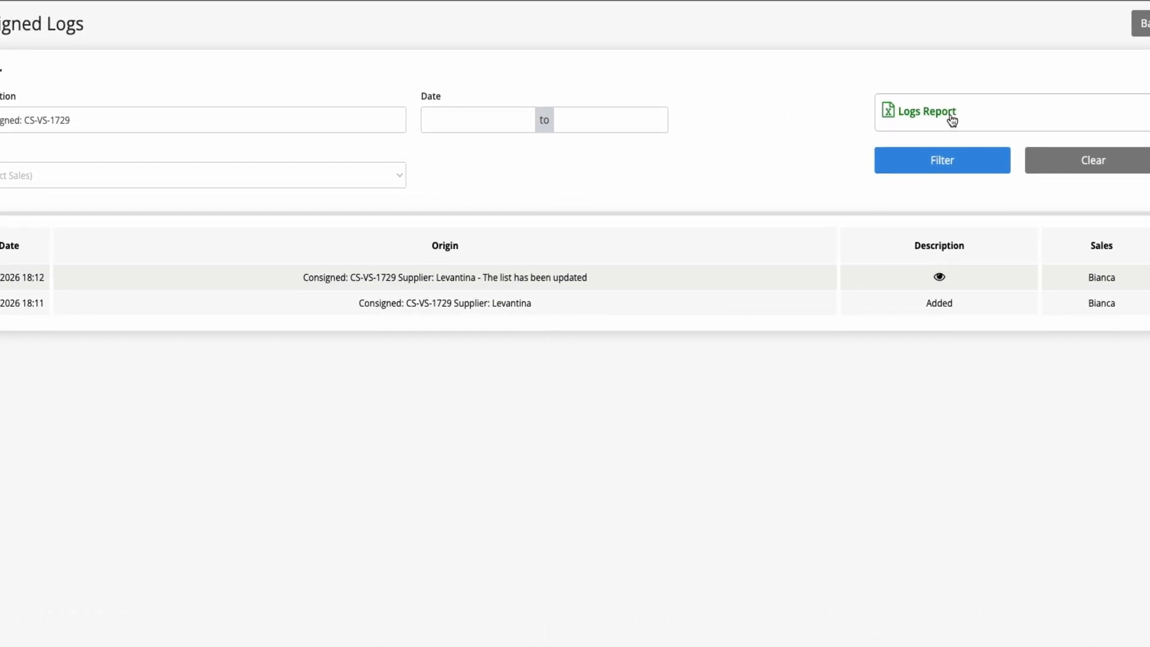
click(910, 113)
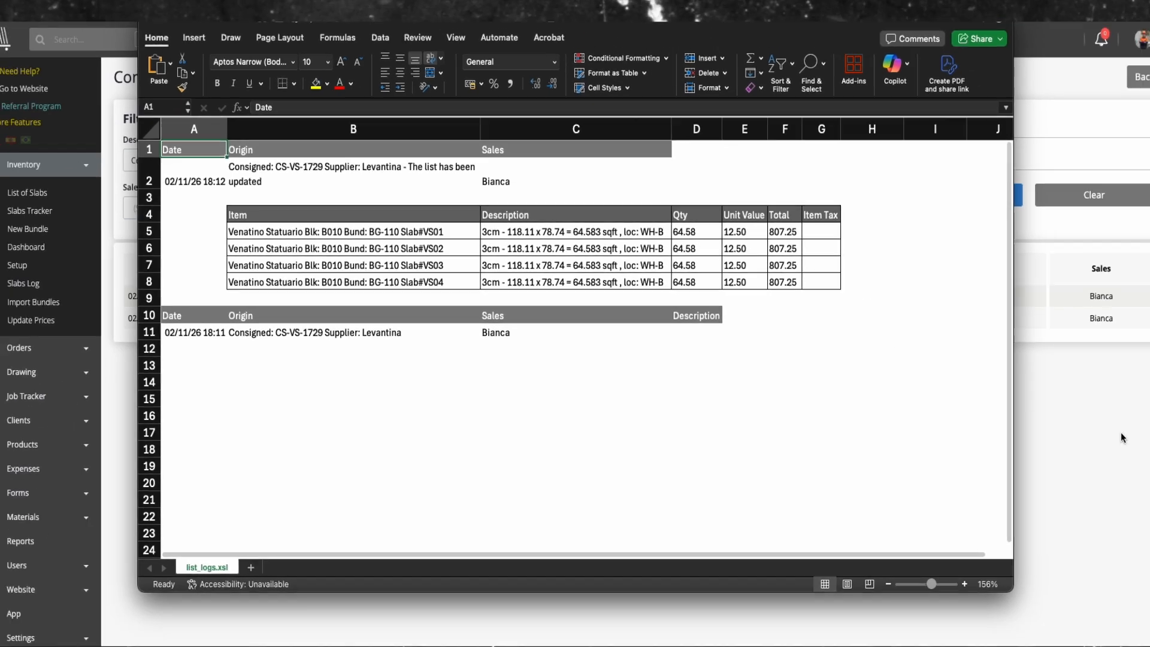
click(1123, 438)
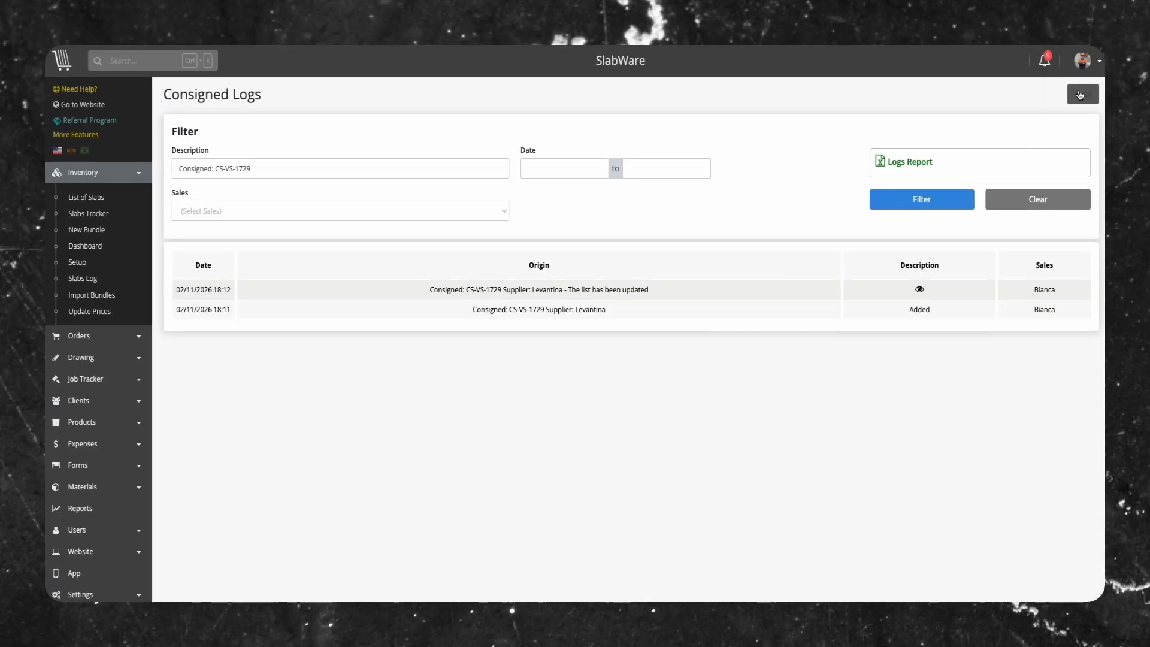
click(1141, 77)
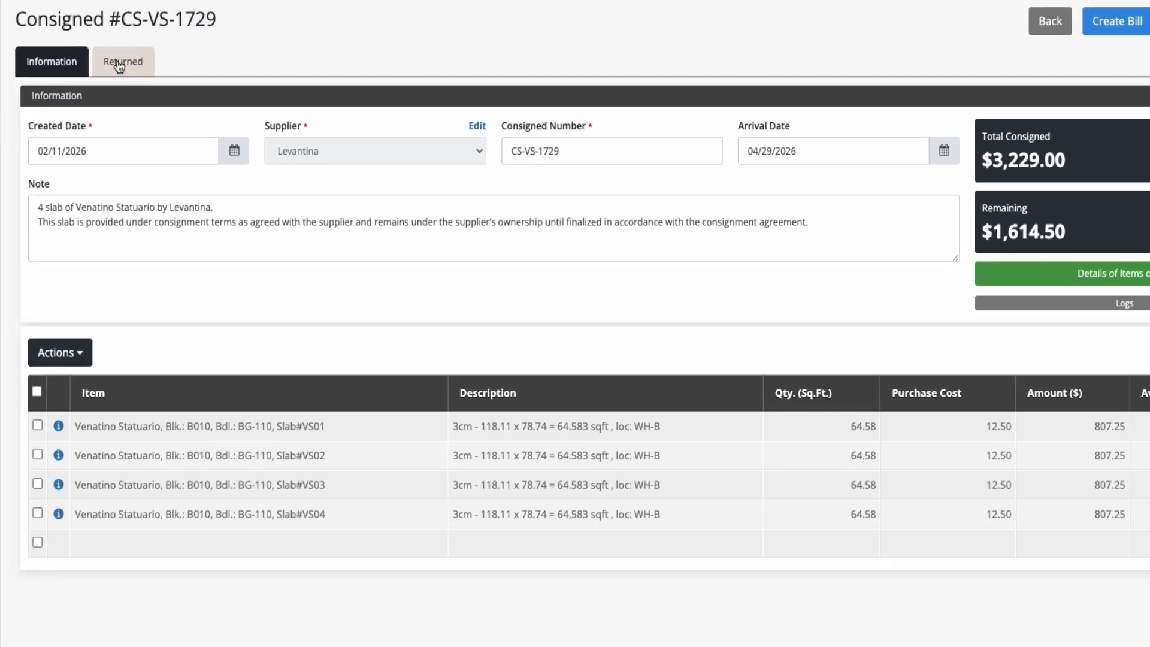
Record a return of slab VS02 named "Venatino Statuario #VS02", with a description that the supplier requested it back, and save the consigned record
click(119, 64)
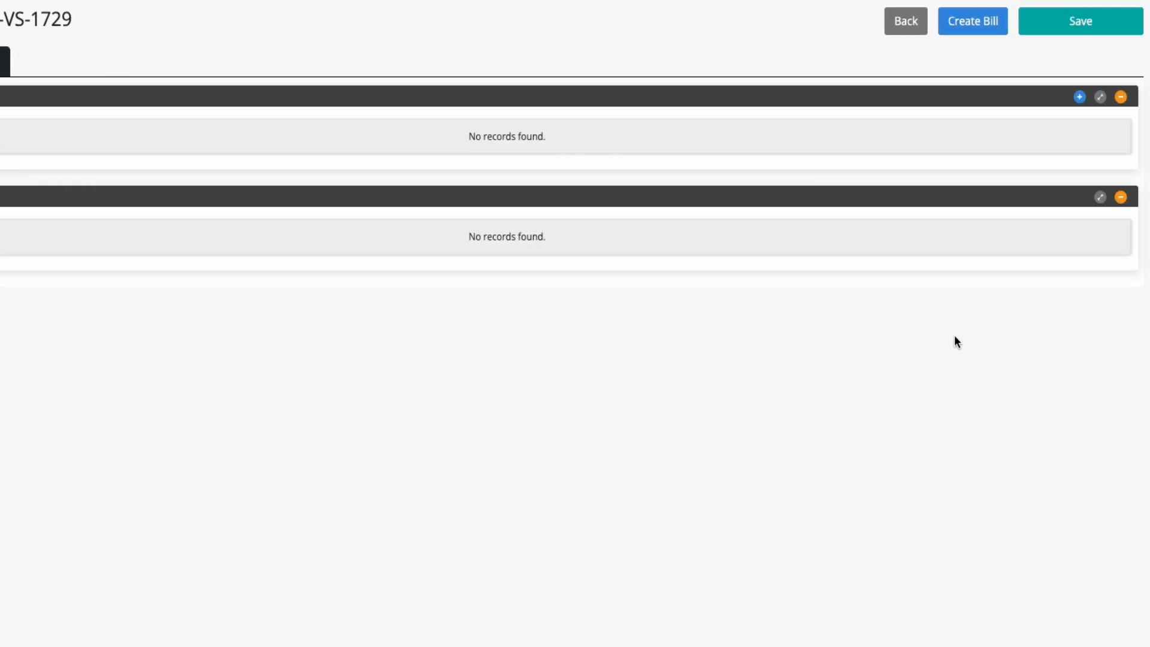
click(1080, 96)
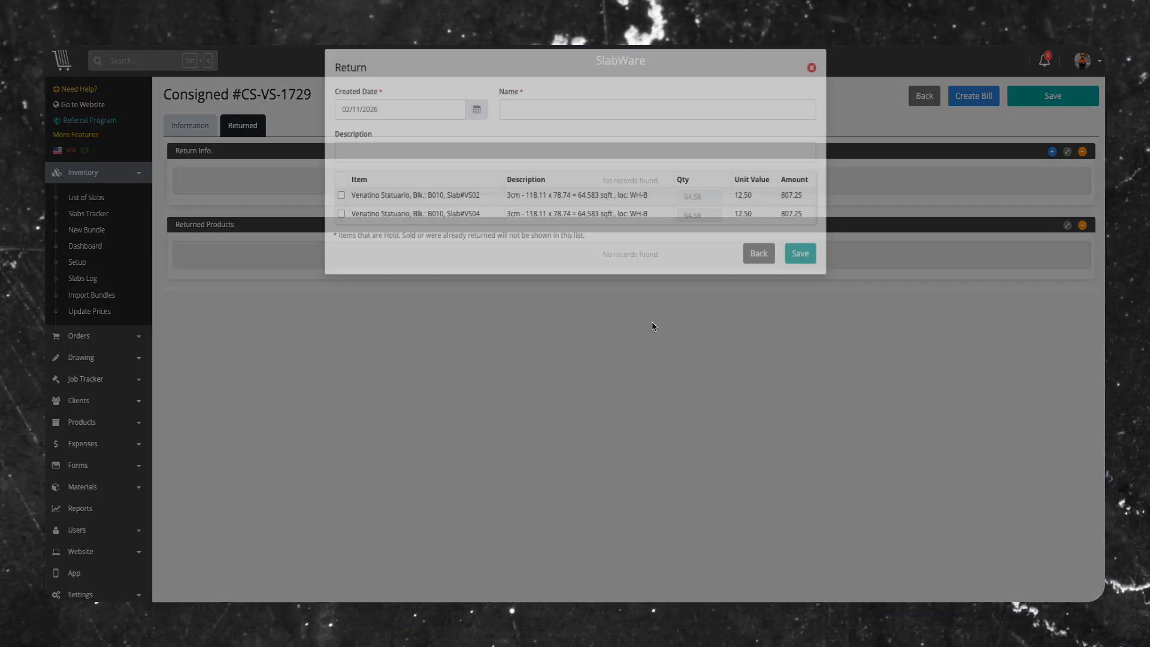
click(533, 126)
text(Venatino Statuario #VS02)
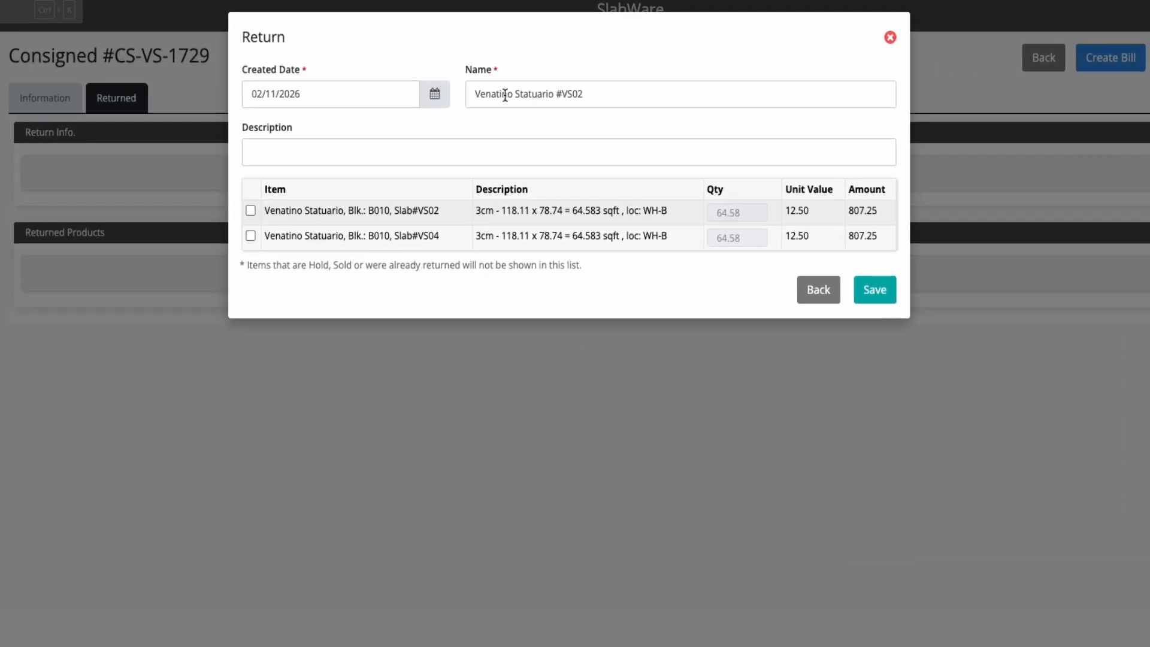
click(249, 211)
click(414, 160)
text(The supplier requested that slab #VS02 be returned, and the material was sent back accordingly in compliance with their request.)
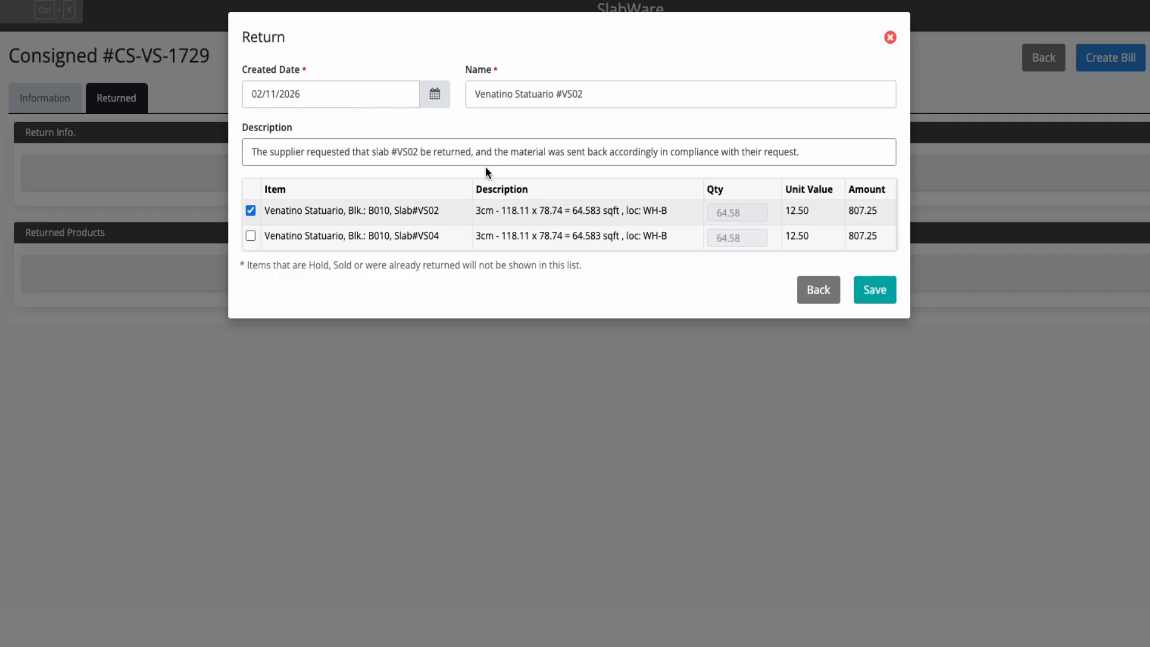
click(879, 290)
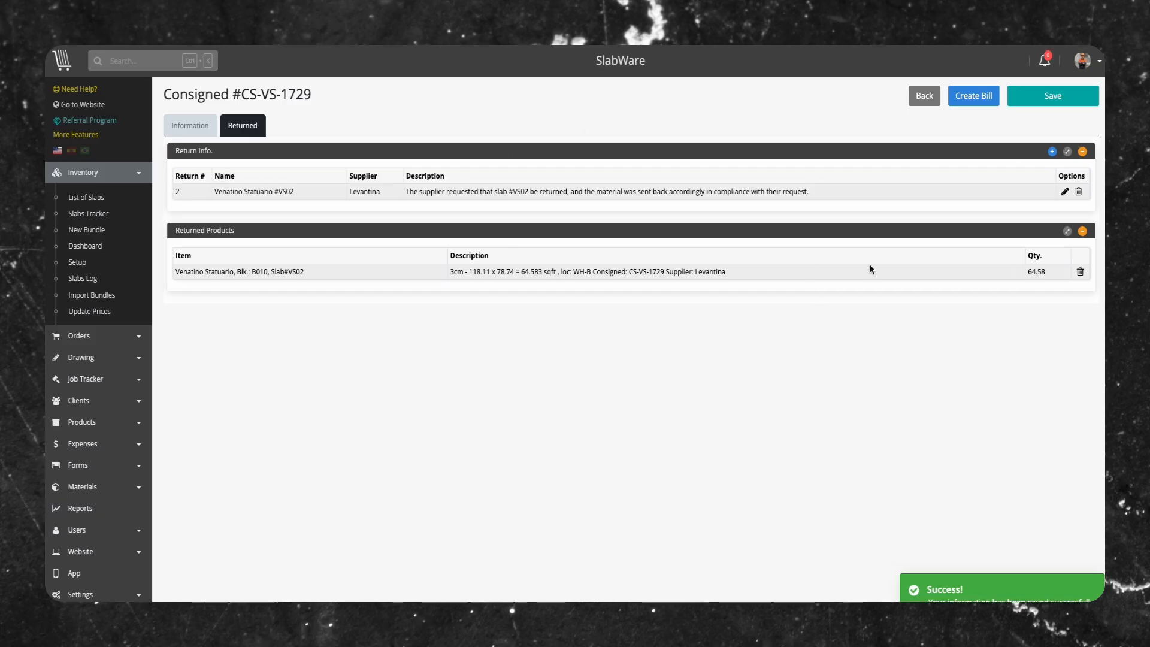
click(1048, 98)
Review the consignment's general information and the slab list in the bundle that contains returned slab VS02
click(178, 129)
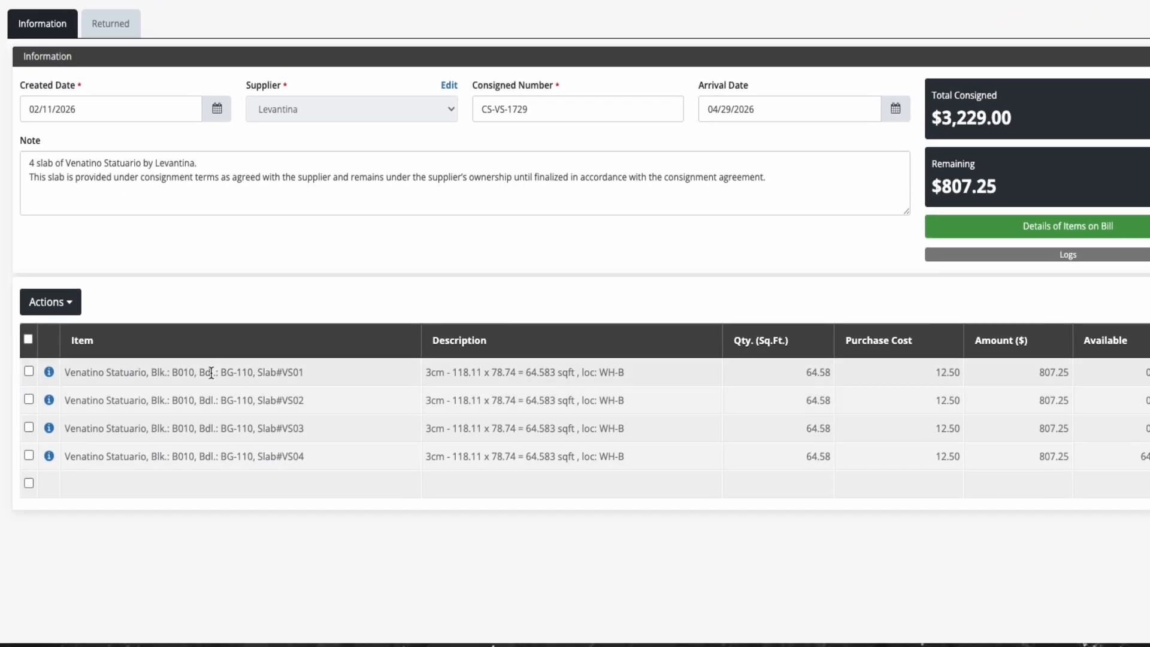
click(49, 400)
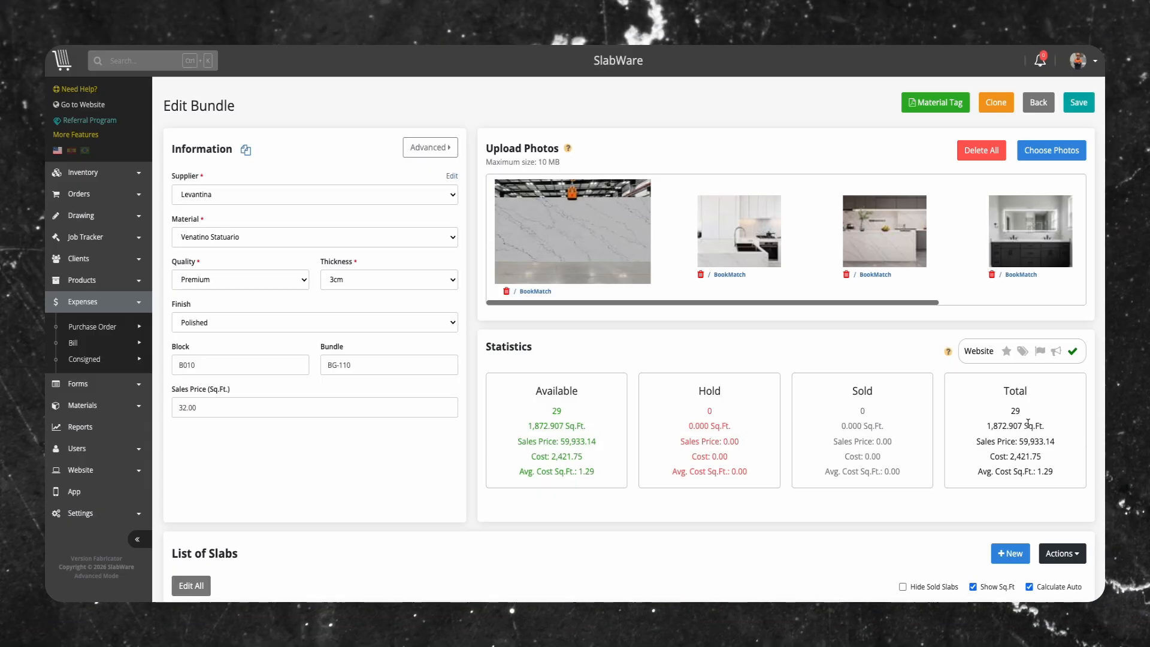
scroll(1036, 429, down, 5)
scroll(1042, 424, down, 1)
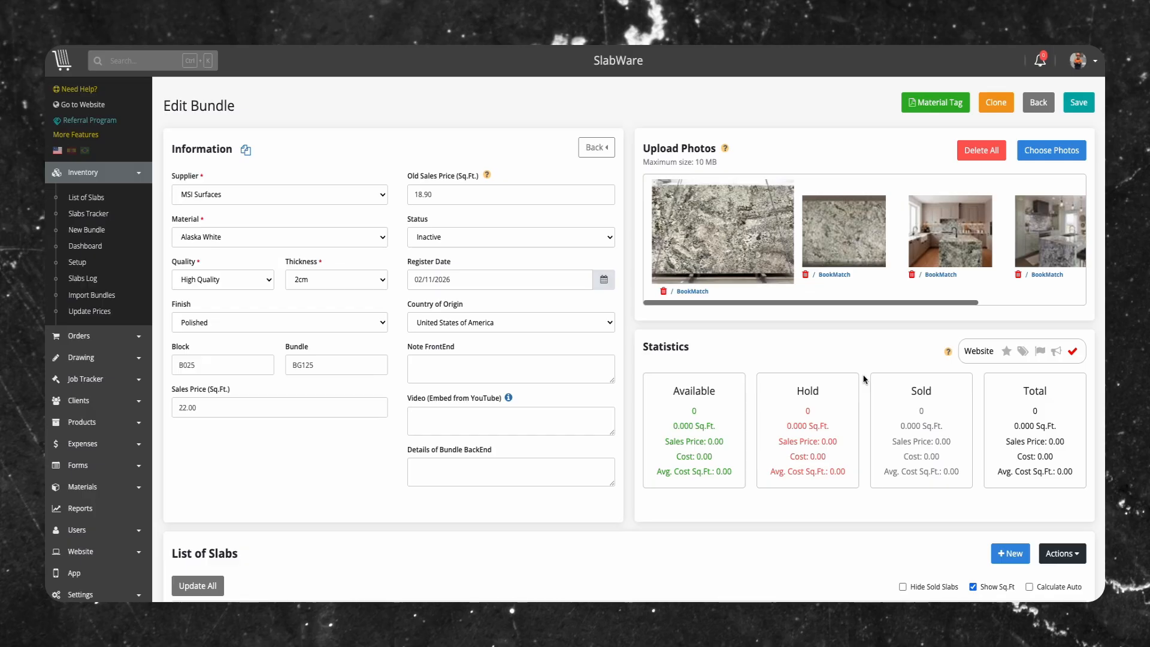
Add 10 Alaska White slabs starting at AW36, 118.11 by 78.74 inches, custom cut at WH-C, cost 12.00 per sq ft, under consigned number CS-AW-1730
scroll(871, 451, down, 2)
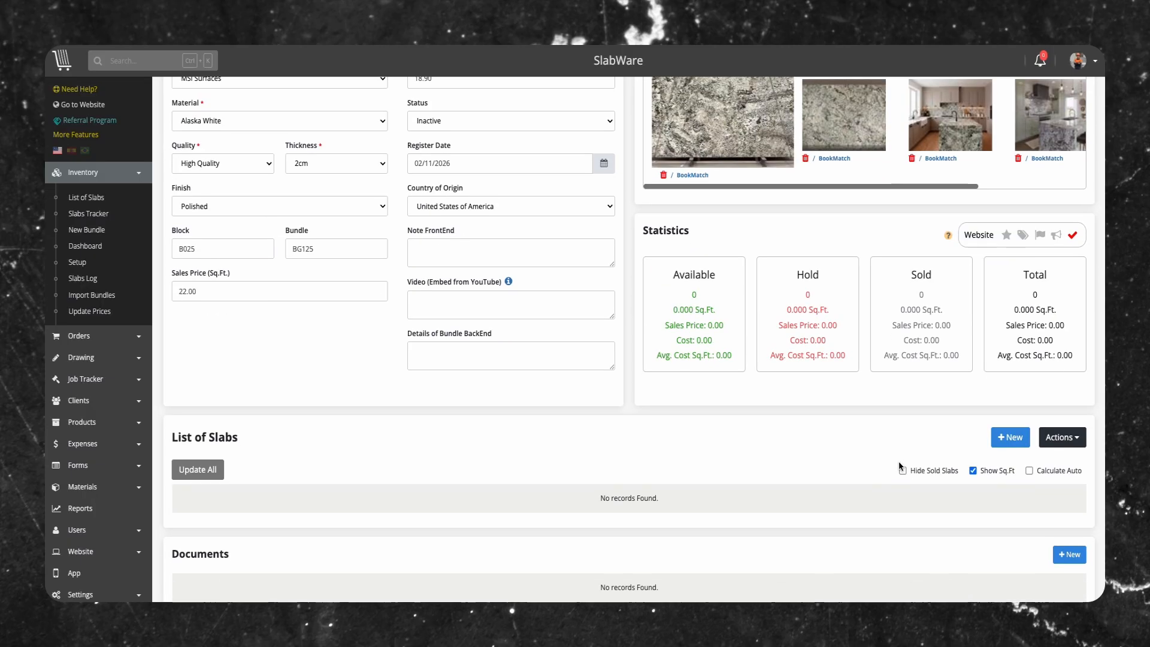
click(1006, 439)
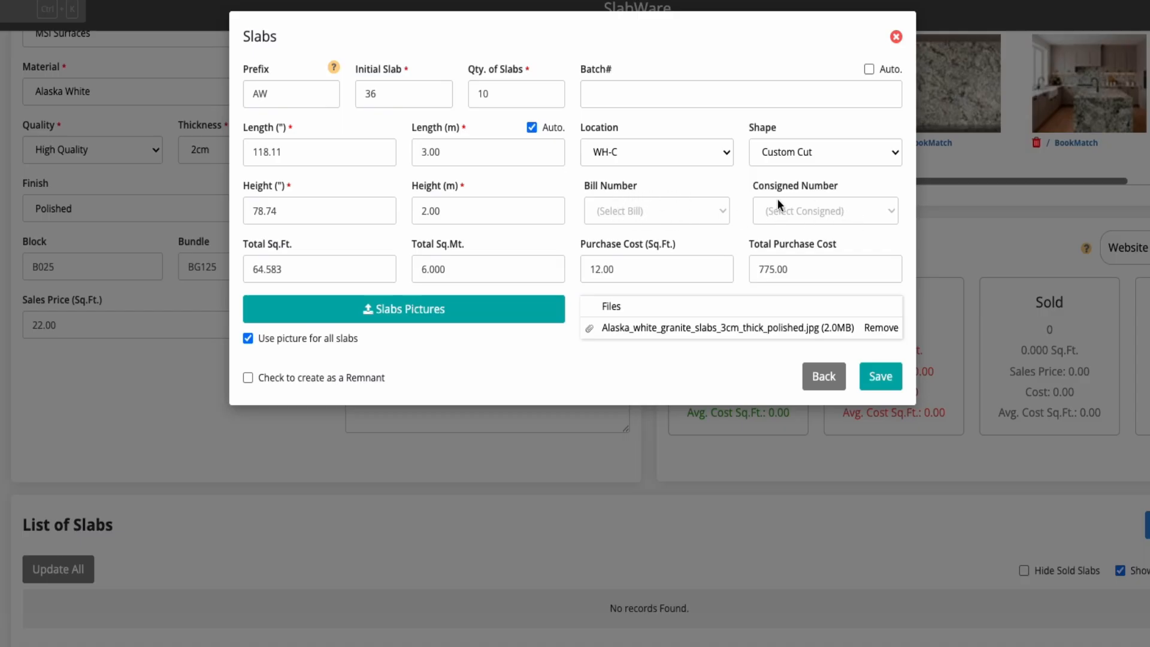
click(826, 211)
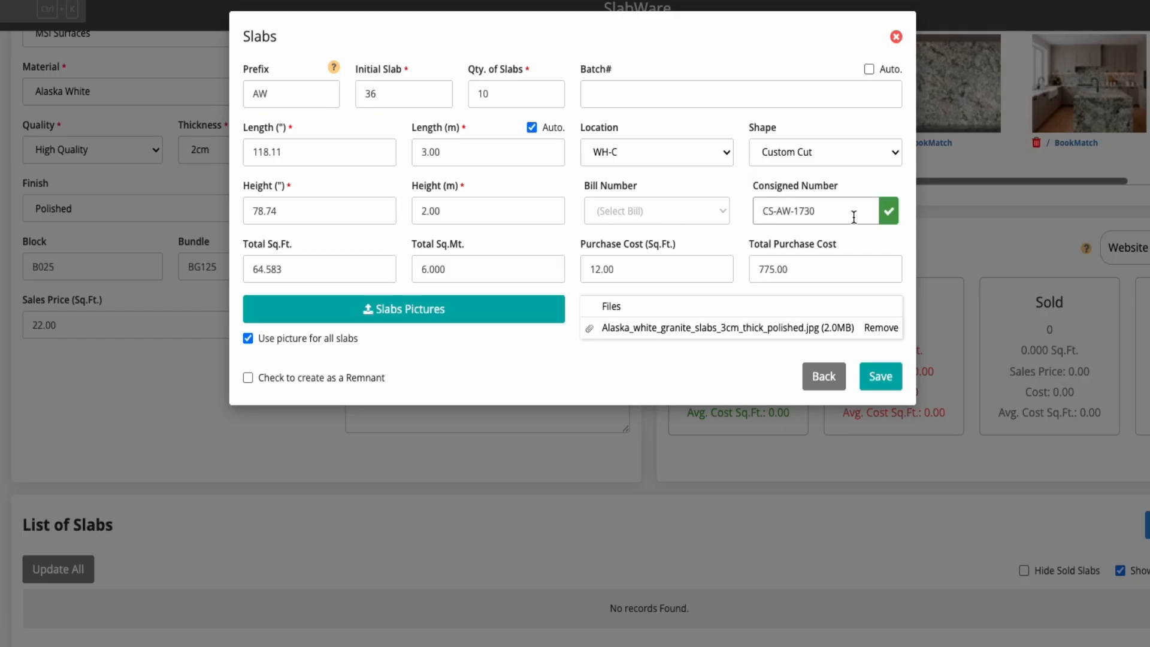
click(890, 216)
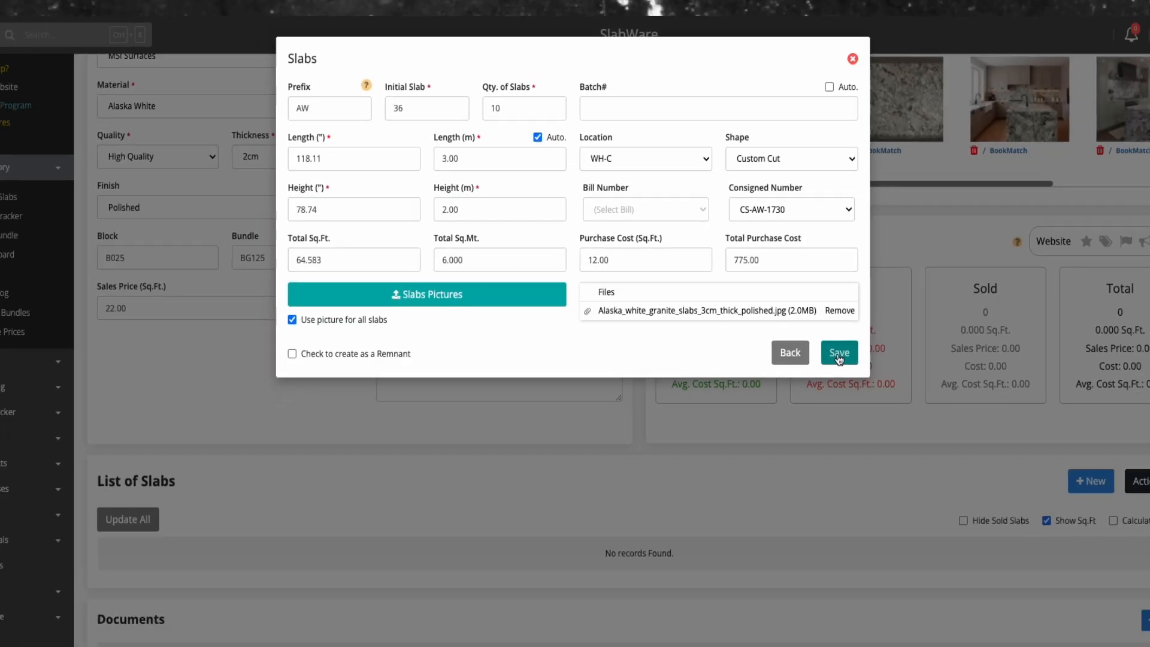
click(881, 377)
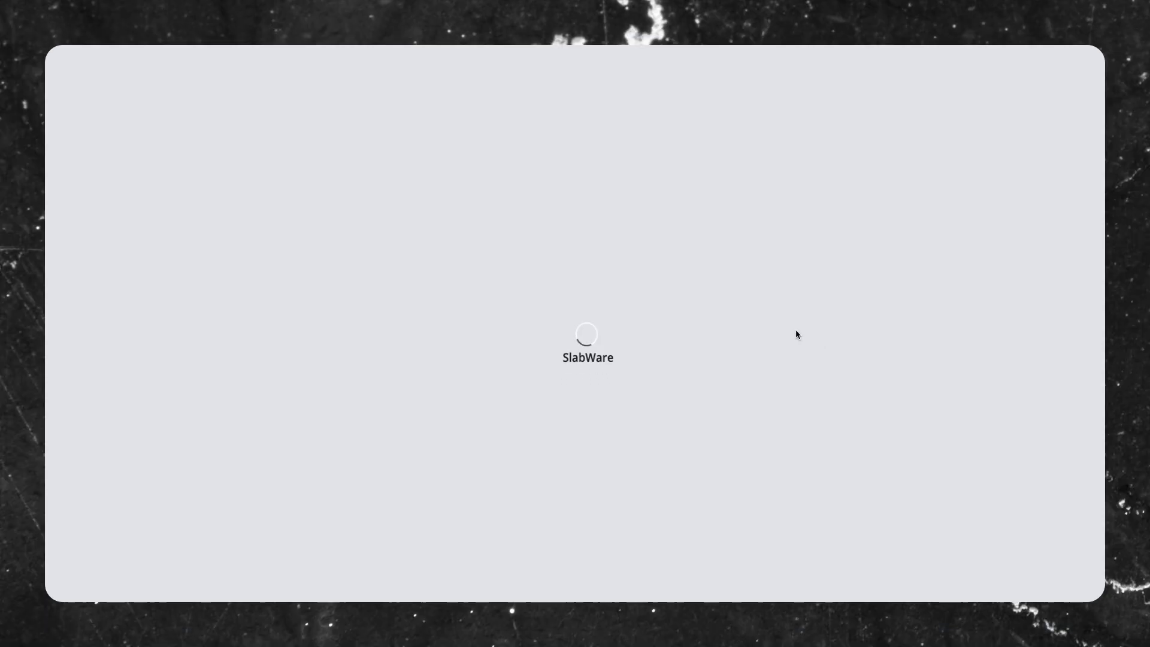
In slab AW36's consigned record, set the arrival date to 04/08/2026, replace the note with the MSI Surfaces consignment terms for 10 slabs, and save
scroll(796, 330, down, 5)
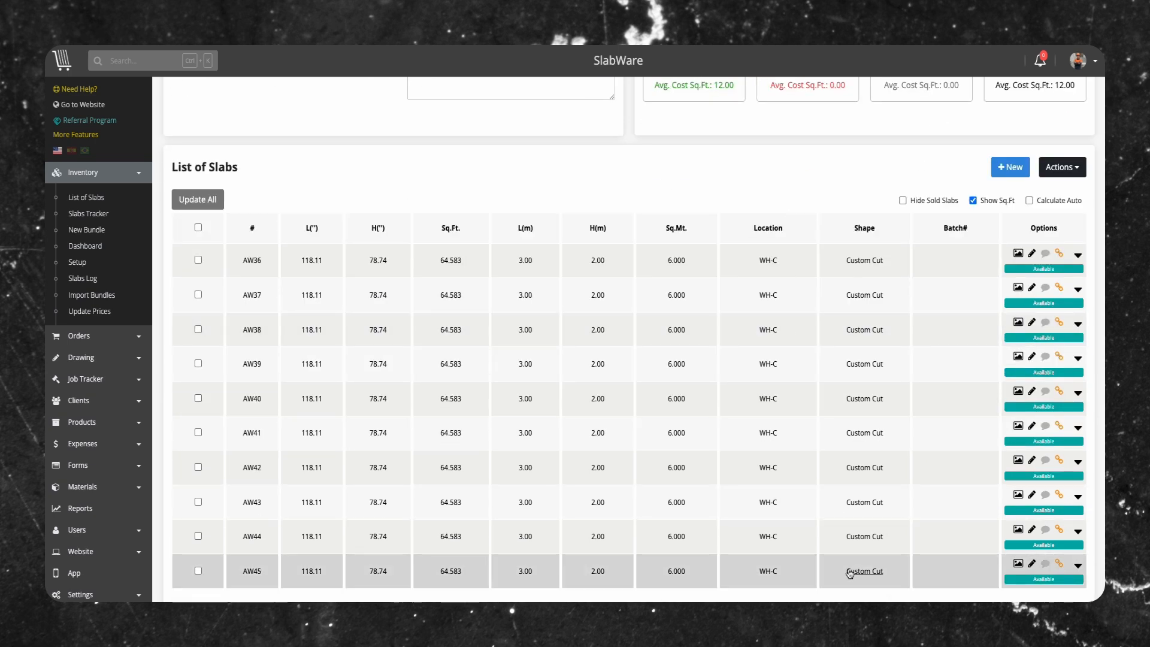
click(1060, 256)
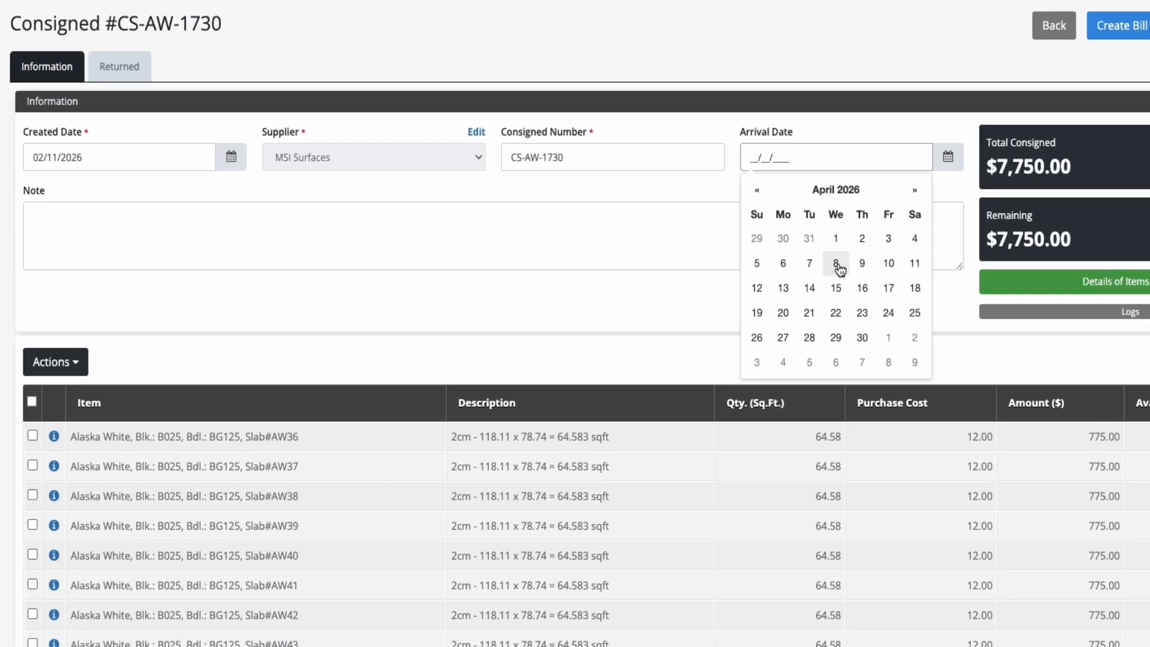
click(761, 268)
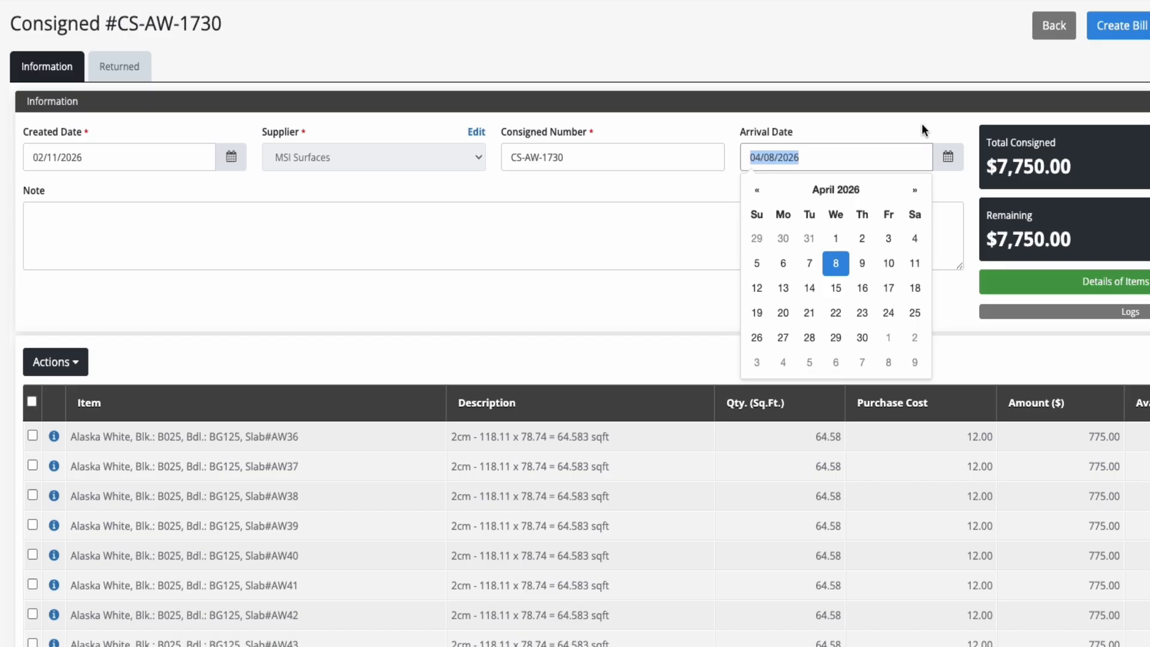
click(344, 249)
text(10 Slabs of Alaska White by MSI Surfaces. These slabs are provided under consignment terms as agreed with the supplier and remain under the supplier’s ownership until finalized in accordance with the consignment agreement.)
click(394, 296)
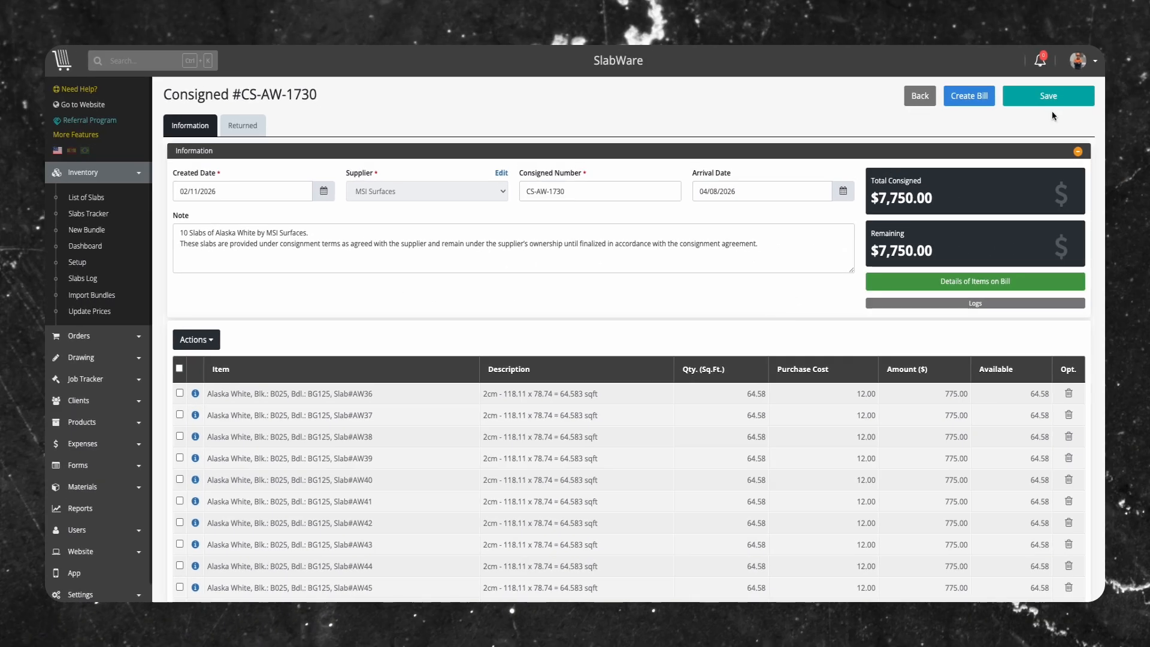
click(1048, 98)
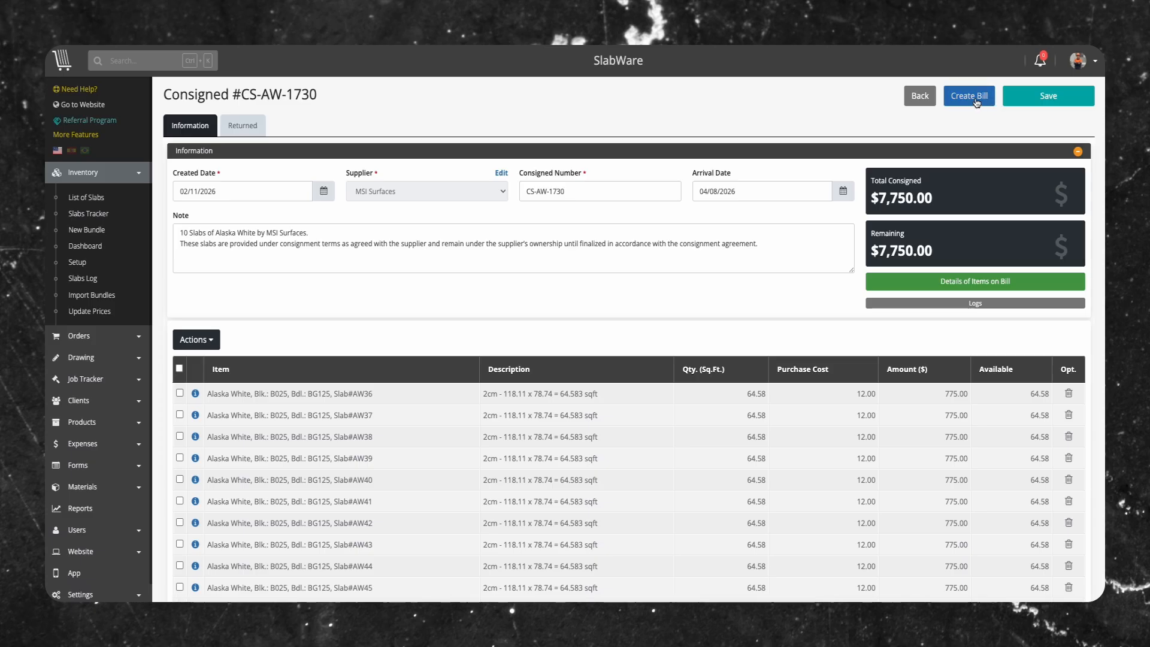
Create a bill from the consigned record for the five Alaska White slabs AW36 through AW40
click(965, 99)
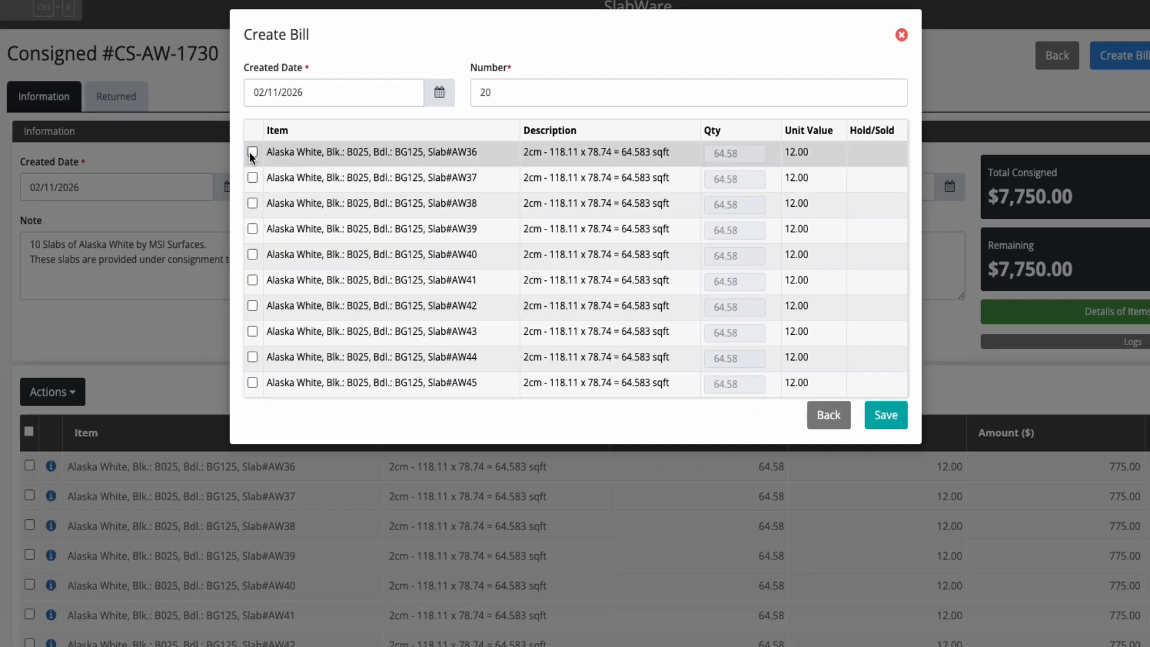
click(252, 152)
click(253, 178)
click(252, 203)
click(252, 229)
click(252, 255)
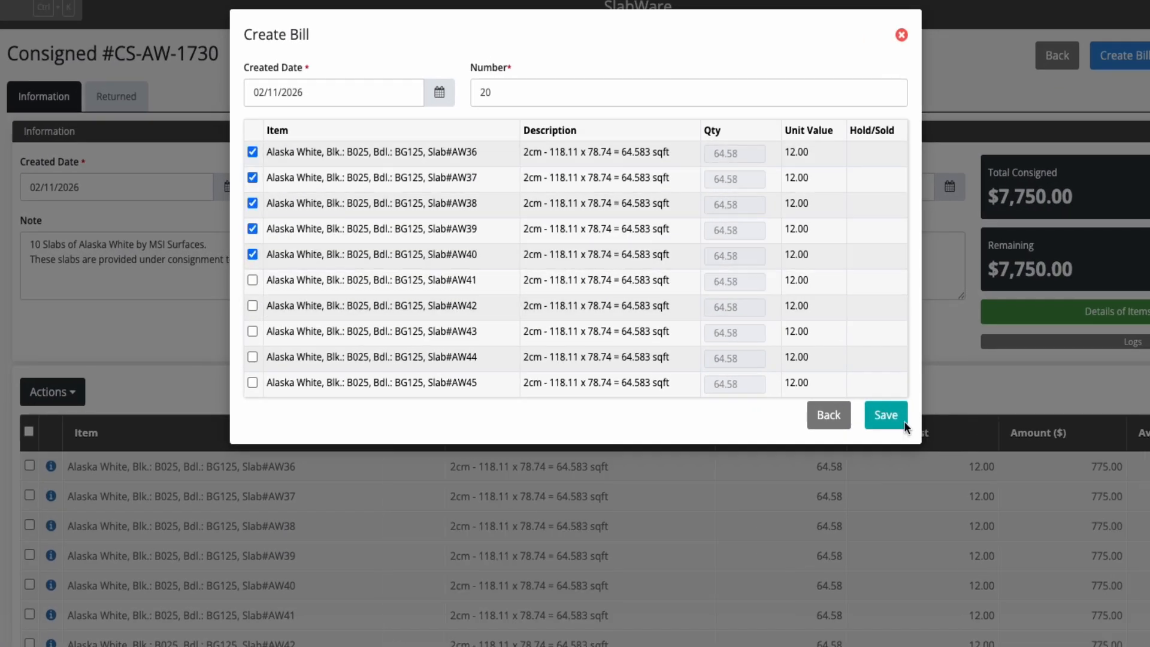
click(886, 415)
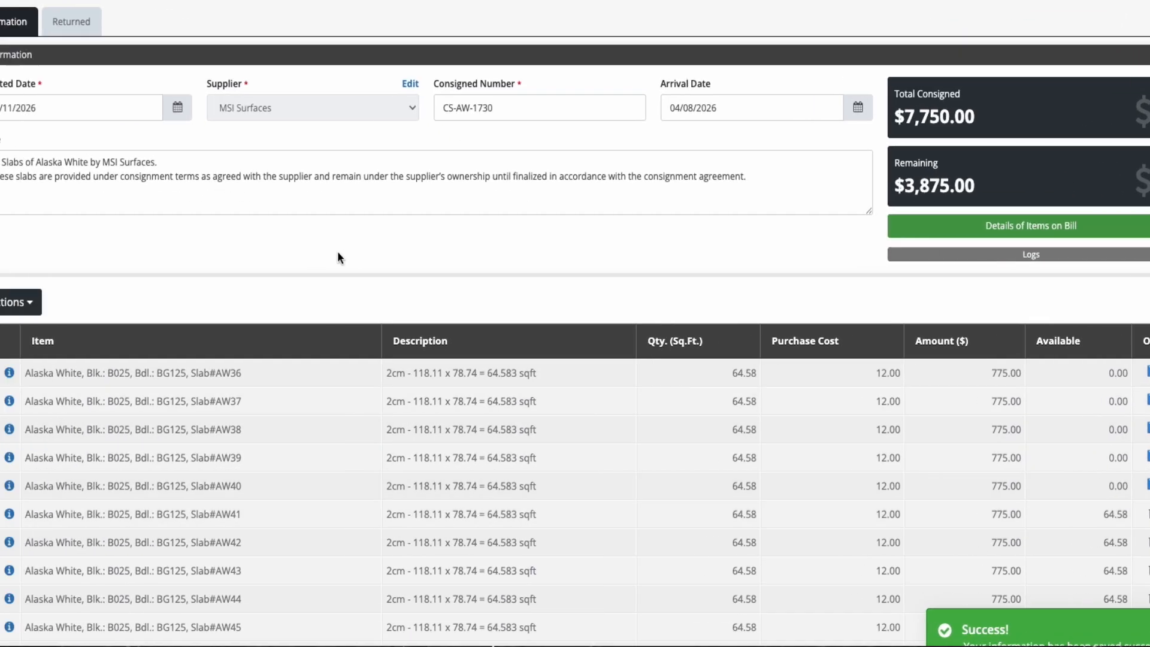
Delete slab AW41 from the consigned items and save the consigned record
click(33, 514)
click(53, 302)
click(60, 334)
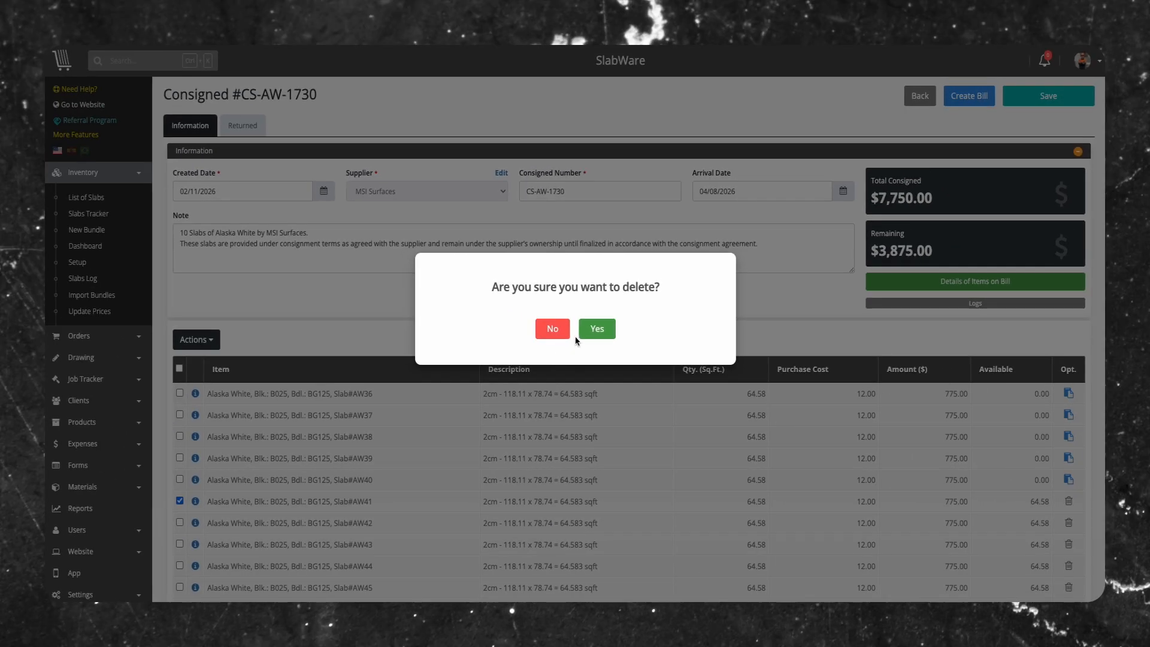
click(593, 322)
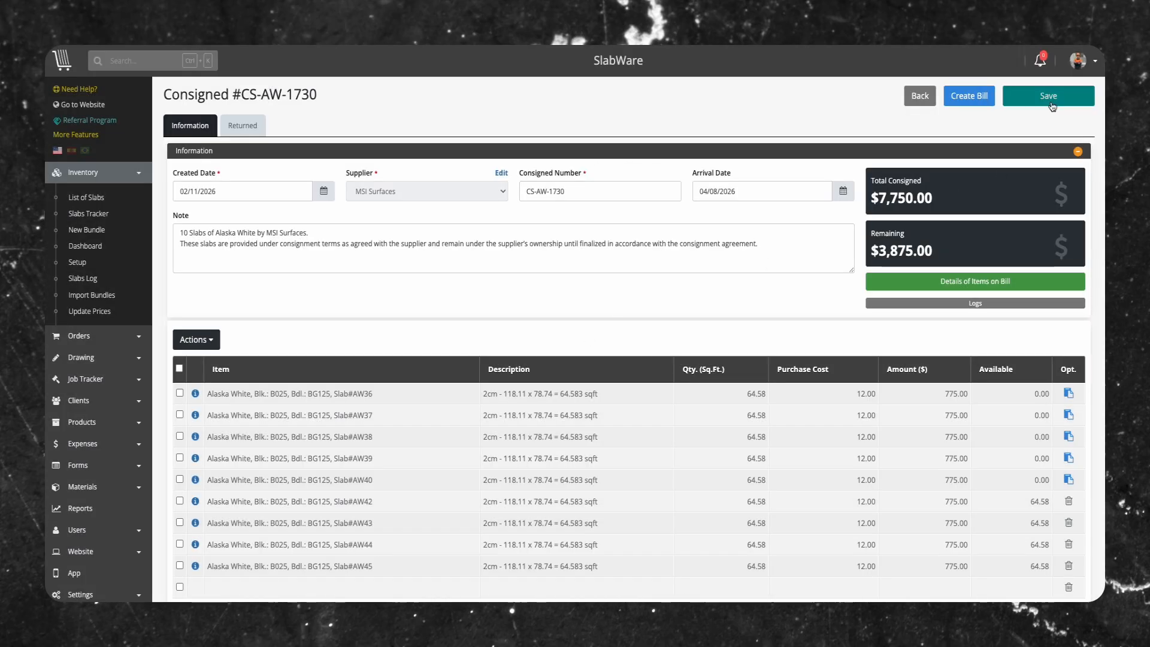
click(1049, 97)
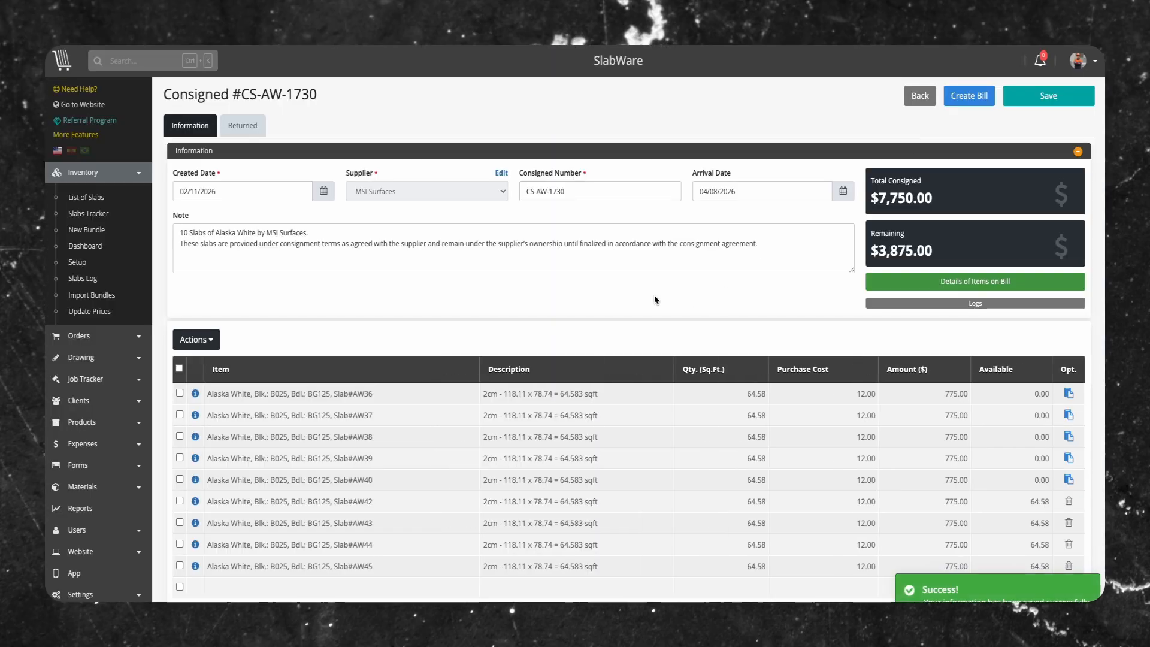
Open the bundle containing slab AW40 and review the status and bill or consigned link of each slab in its list
click(195, 480)
scroll(719, 323, down, 6)
scroll(673, 377, down, 1)
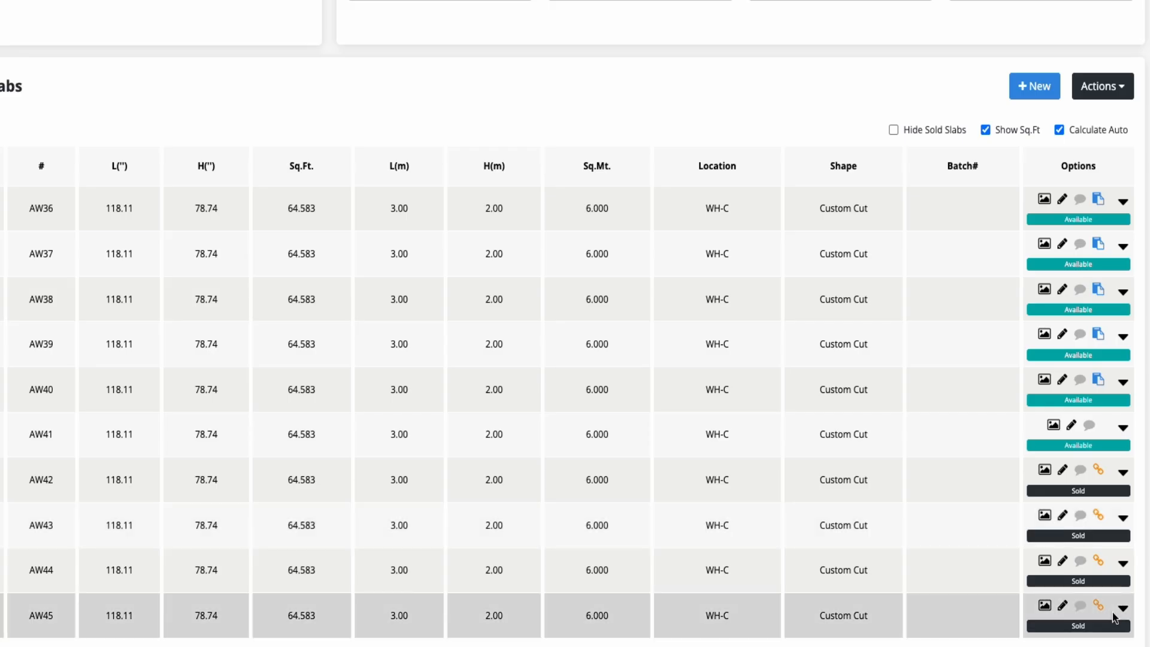
scroll(1004, 622, up, 10)
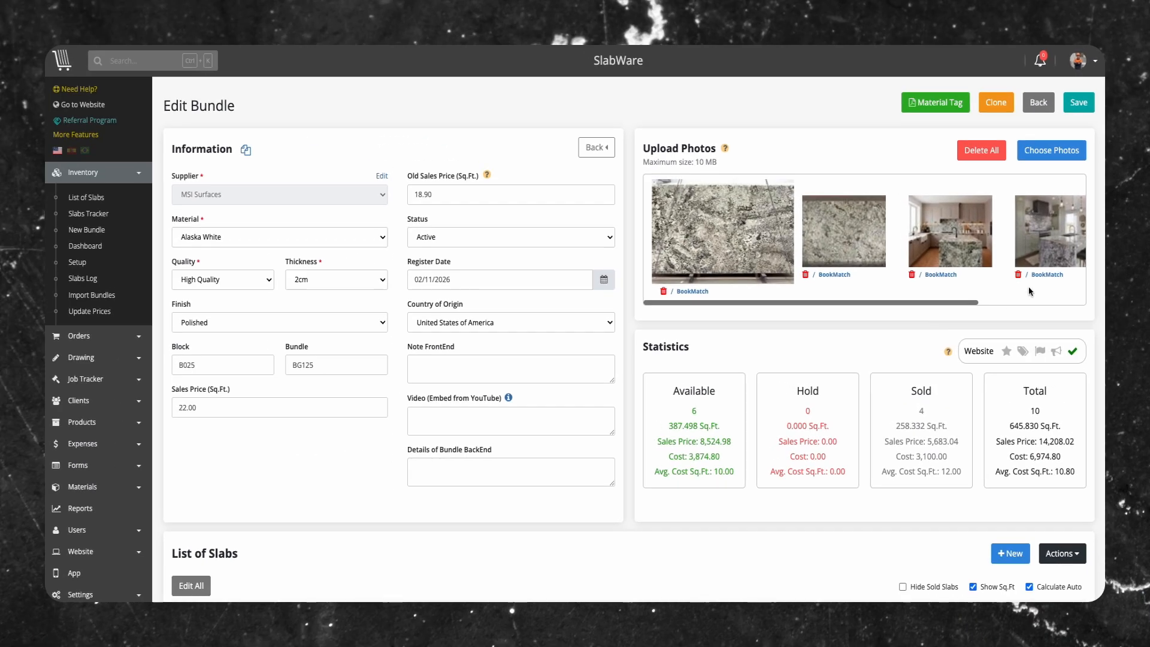
Return to the list of slabs, filter it by Sold and Consigned status, and look at the available report exports
click(1037, 102)
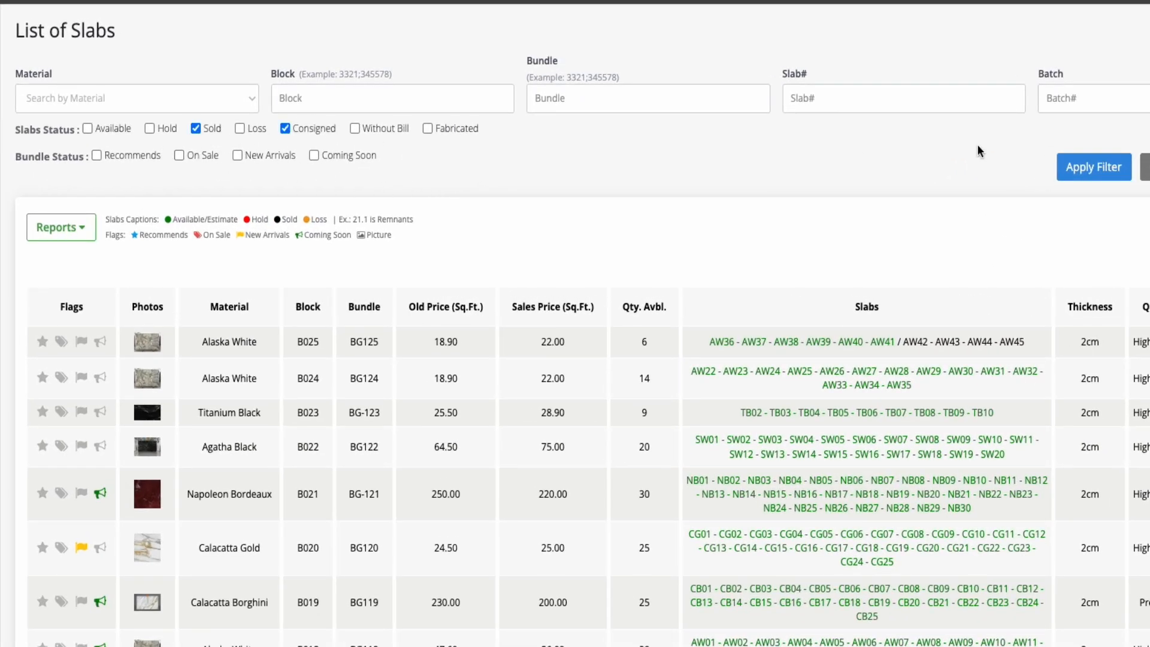
click(1088, 169)
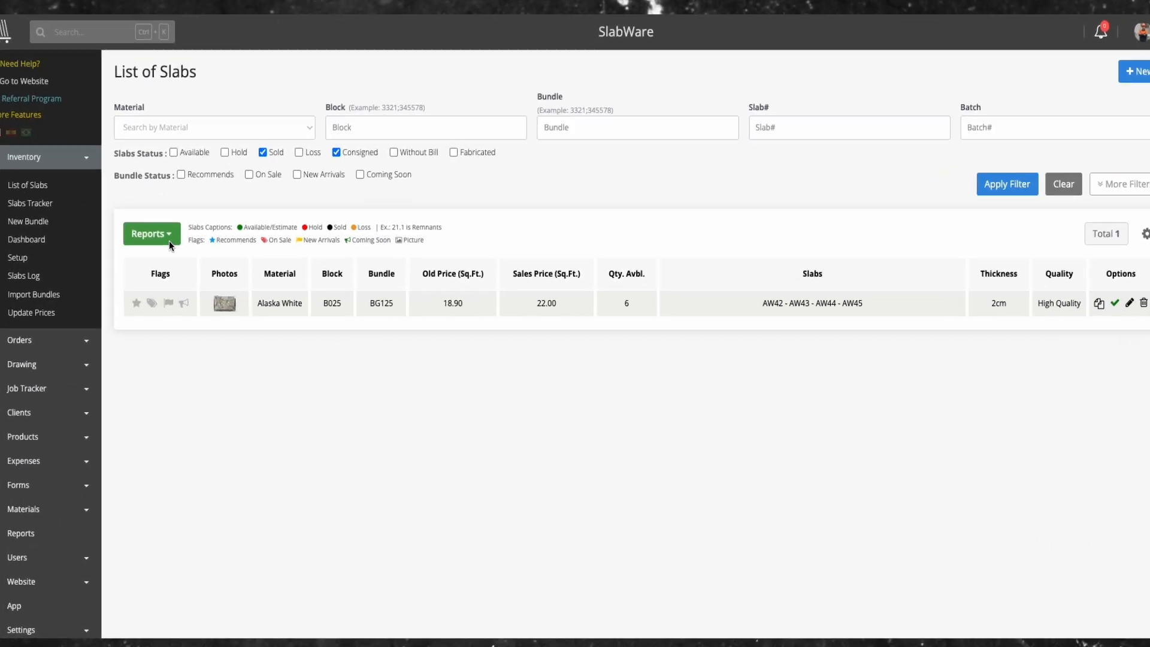
click(196, 240)
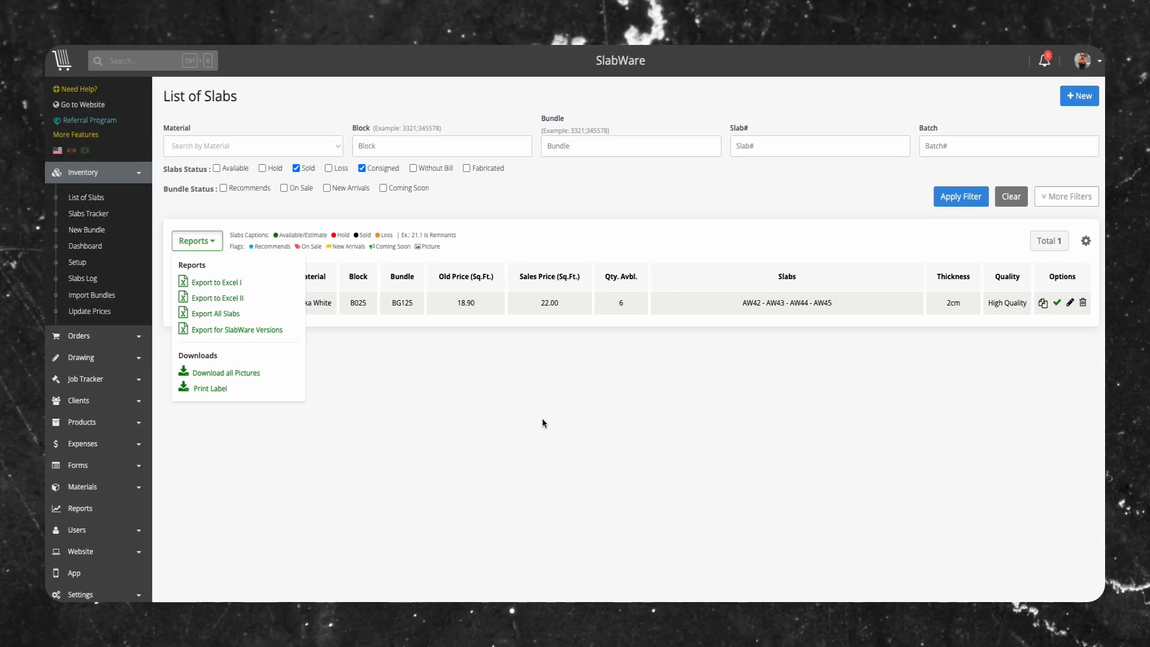
click(530, 460)
Open the report of consigned slabs and export the Consigned Items Report to a spreadsheet
click(95, 447)
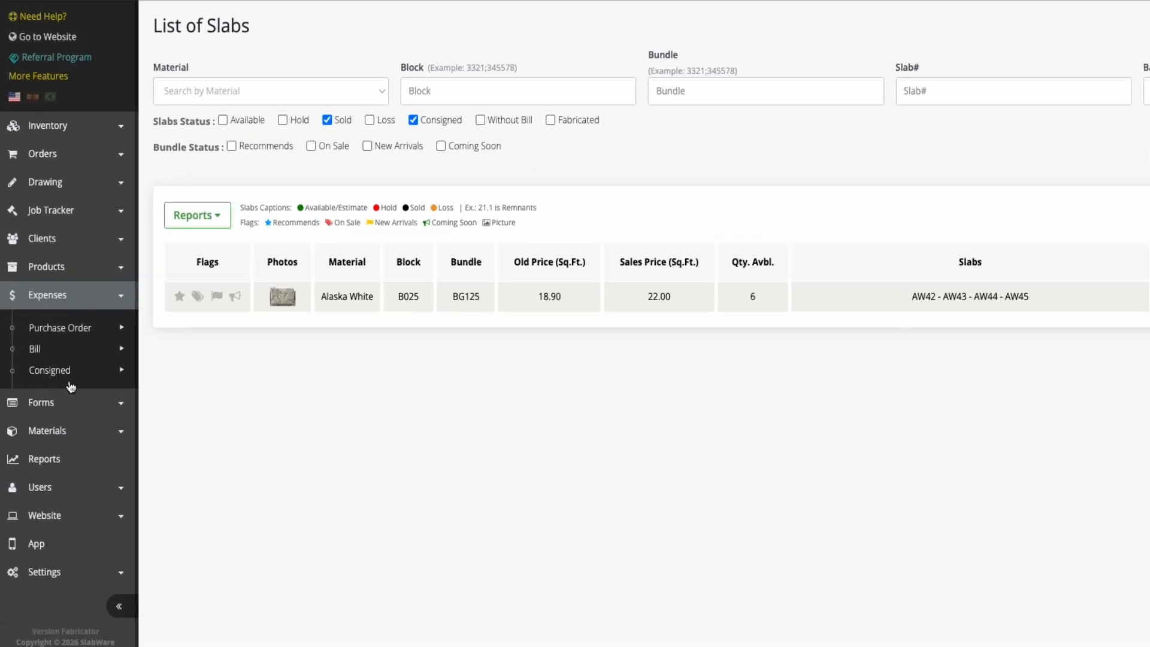
mouse_move(97, 362)
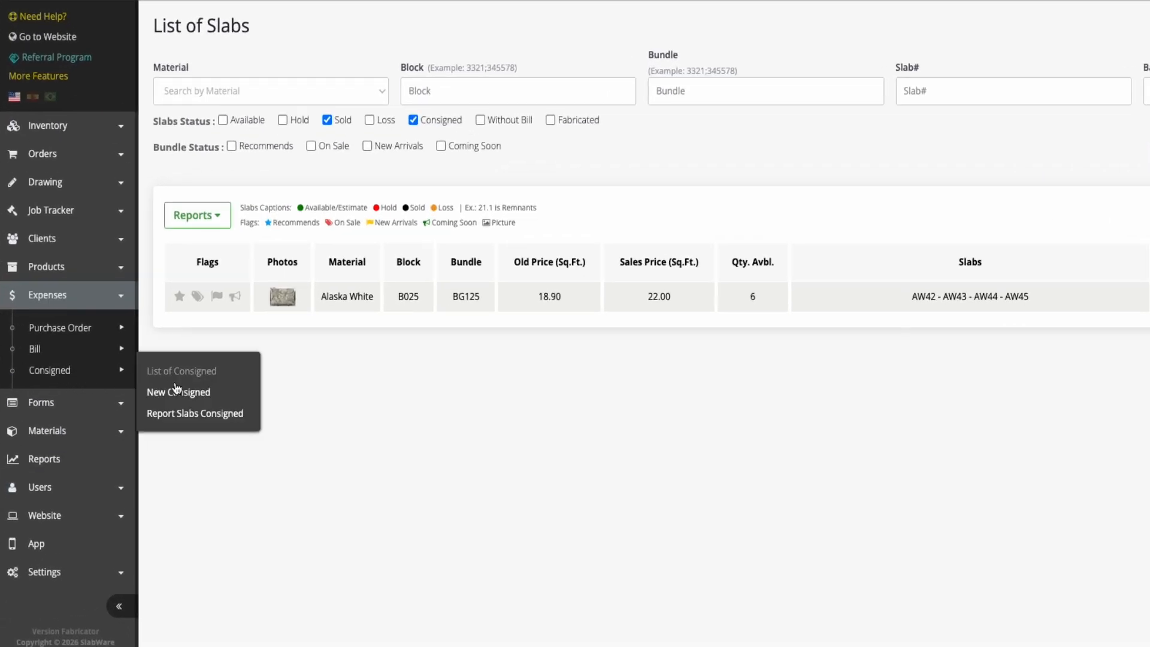
click(175, 414)
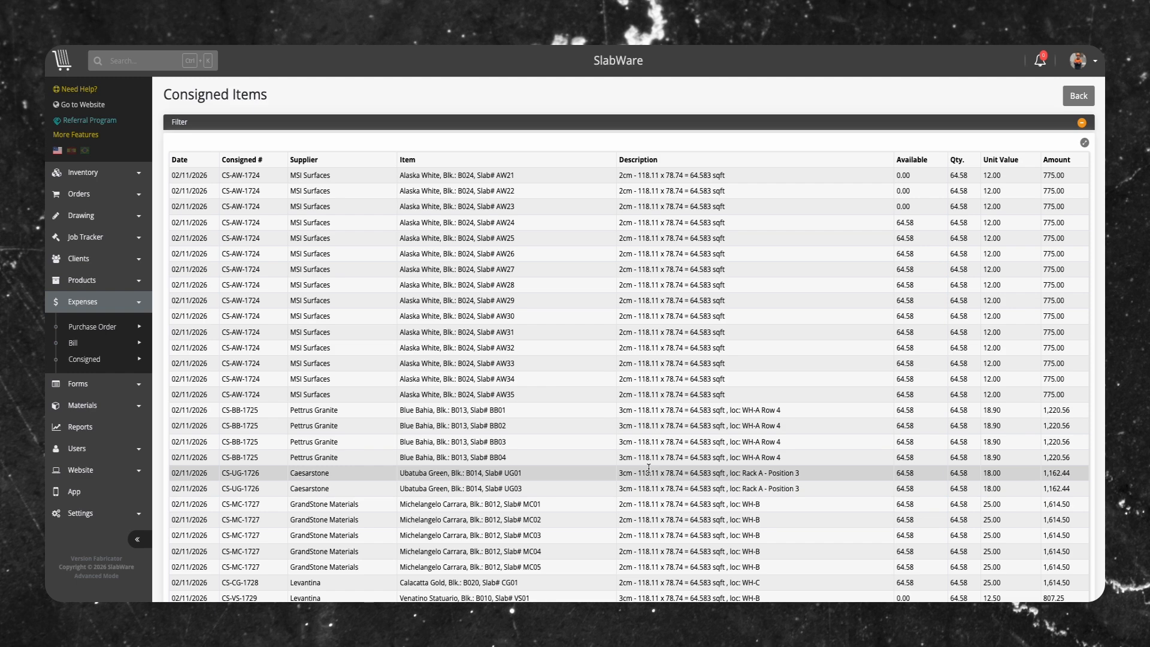
click(1082, 122)
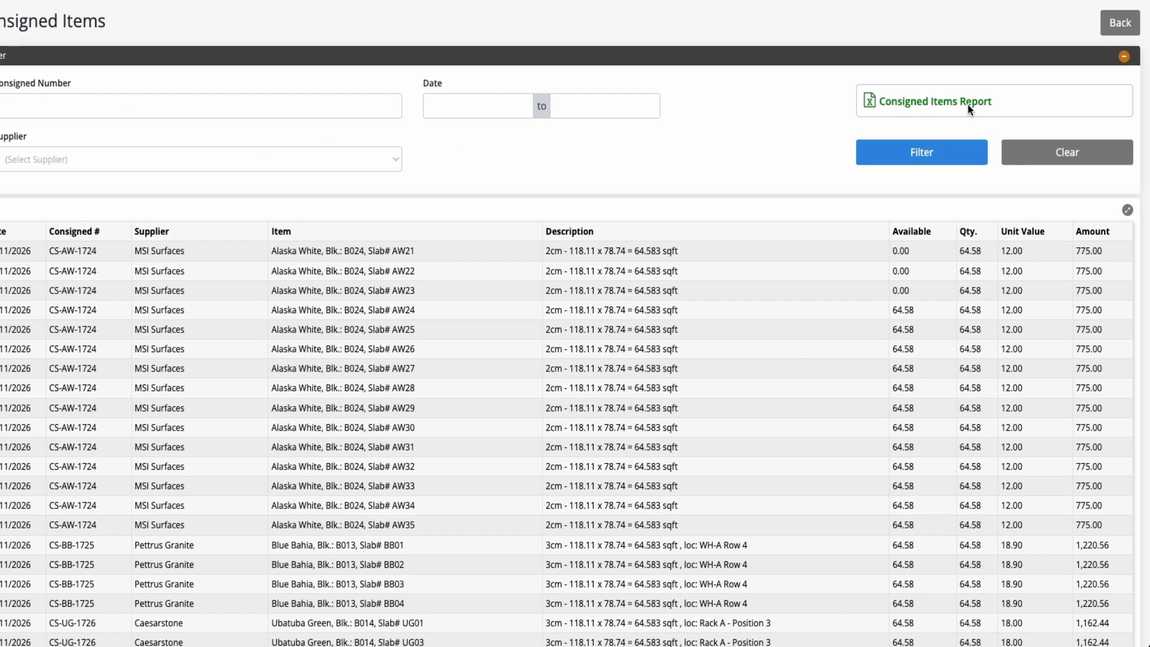
click(937, 105)
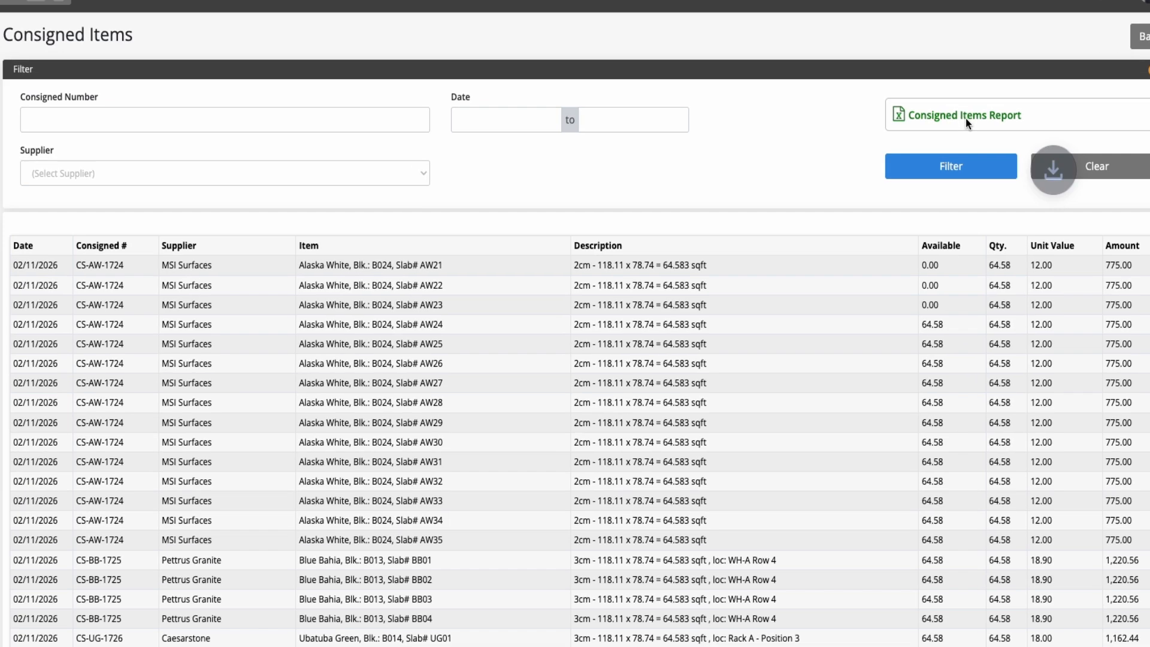